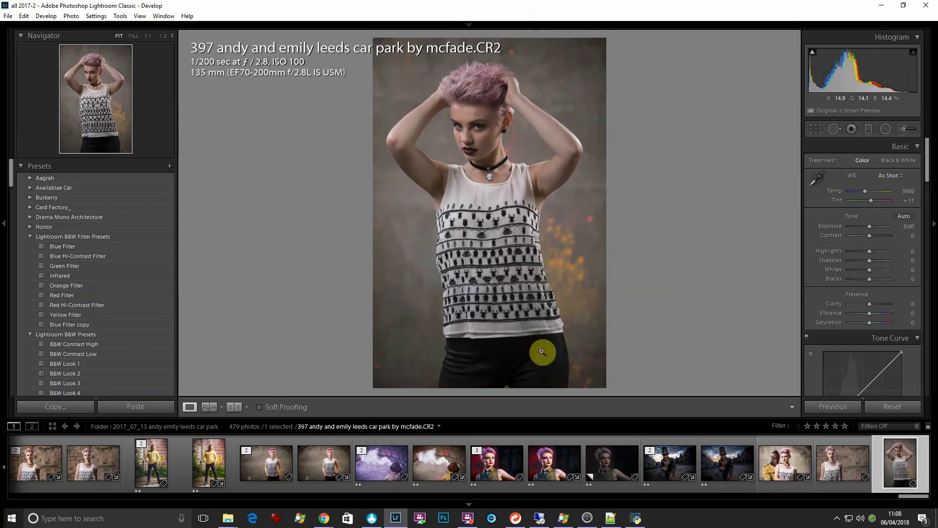
- Switch from Lightroom to the PortraitPro website already open in Chrome
{"action": "mouse_move", "coordinate": [325, 522]}
{"action": "left_click", "coordinate": [429, 477]}
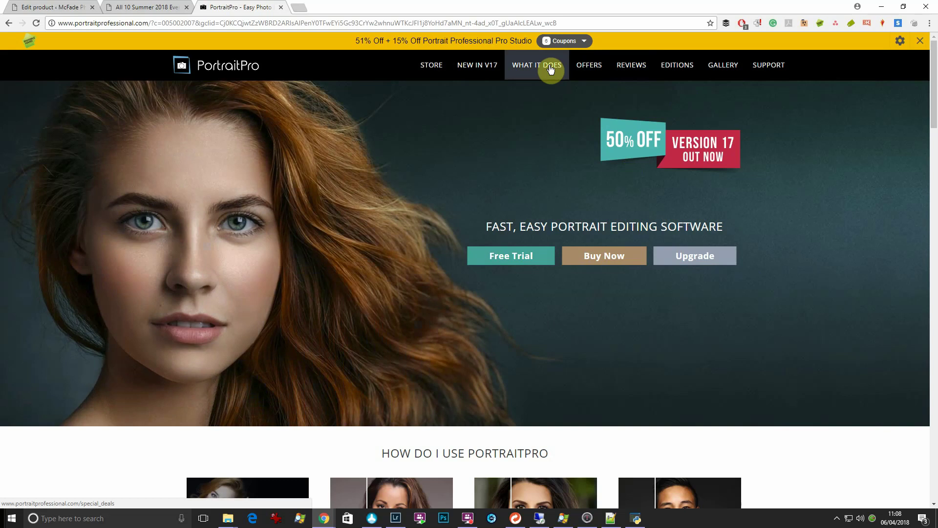
- Compare the Standard £29.95, Studio £49.95 and Studio Max £99.95 editions on PortraitPro's Editions page
{"action": "left_click", "coordinate": [677, 65]}
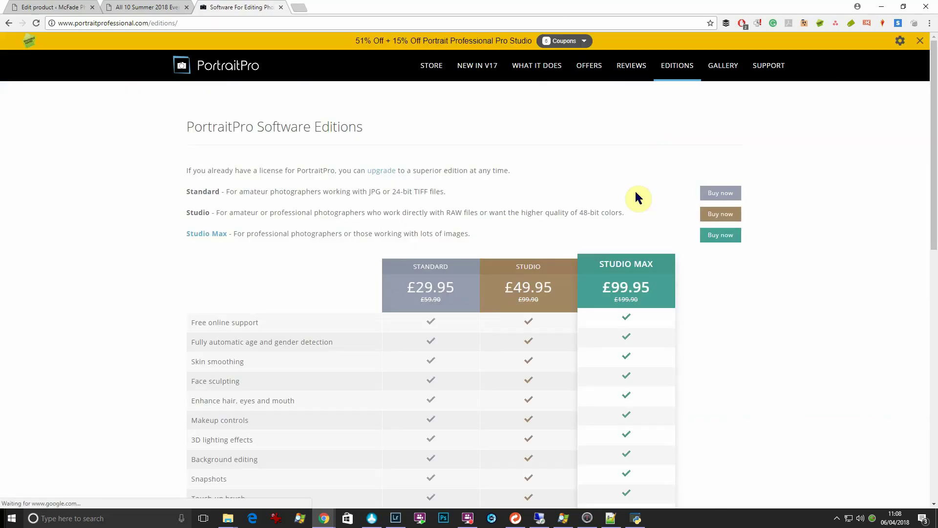
{"action": "scroll", "coordinate": [501, 311], "scroll_direction": "down", "scroll_amount": 1}
{"action": "scroll", "coordinate": [502, 311], "scroll_direction": "down", "scroll_amount": 2}
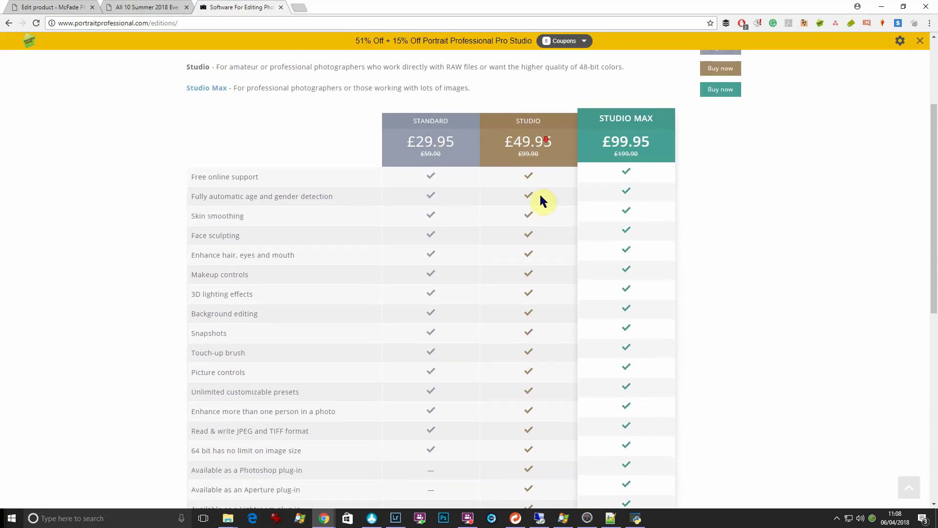
{"action": "scroll", "coordinate": [535, 168], "scroll_direction": "down", "scroll_amount": 3}
{"action": "scroll", "coordinate": [533, 262], "scroll_direction": "down", "scroll_amount": 2}
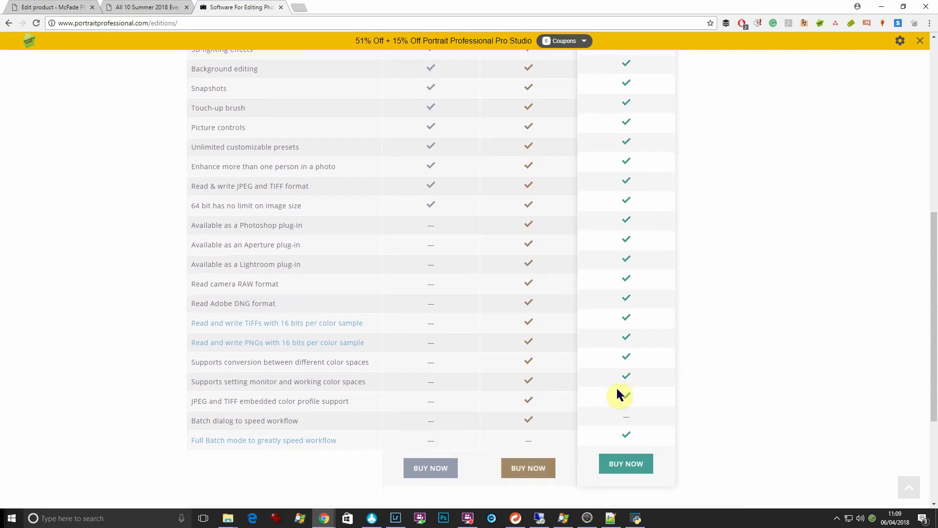
{"action": "scroll", "coordinate": [616, 405], "scroll_direction": "up", "scroll_amount": 8}
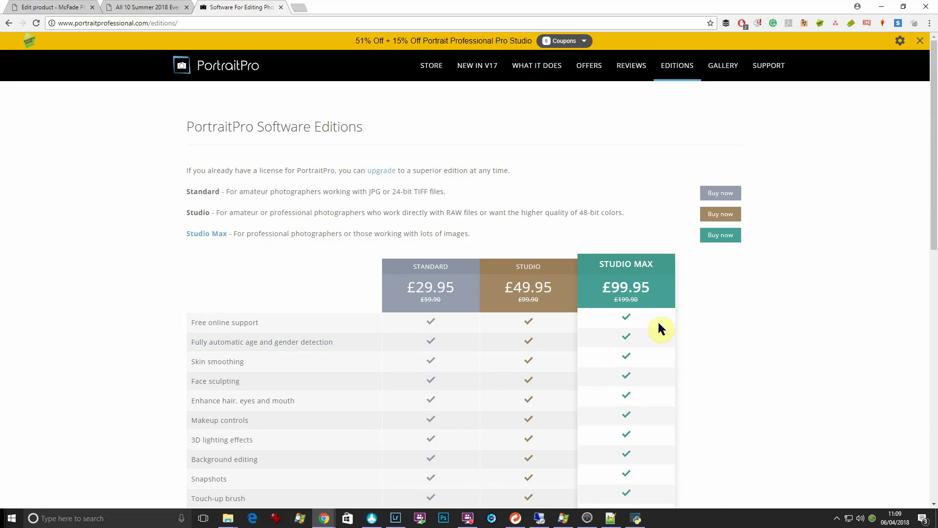
{"action": "scroll", "coordinate": [660, 327], "scroll_direction": "down", "scroll_amount": 15}
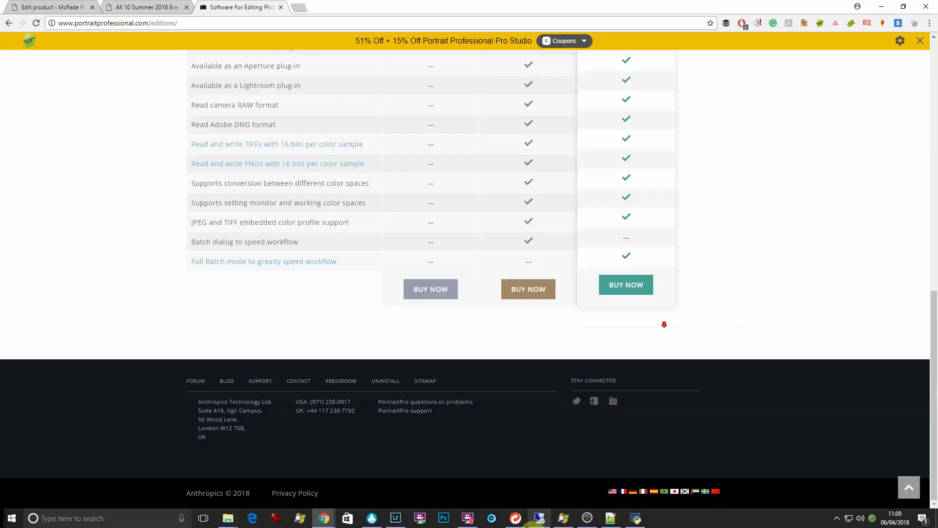
- Back in Lightroom, set Contrast +33, Highlights −45, Shadows +57, Whites +40, Clarity +43, Vibrance +14
{"action": "left_click", "coordinate": [396, 520]}
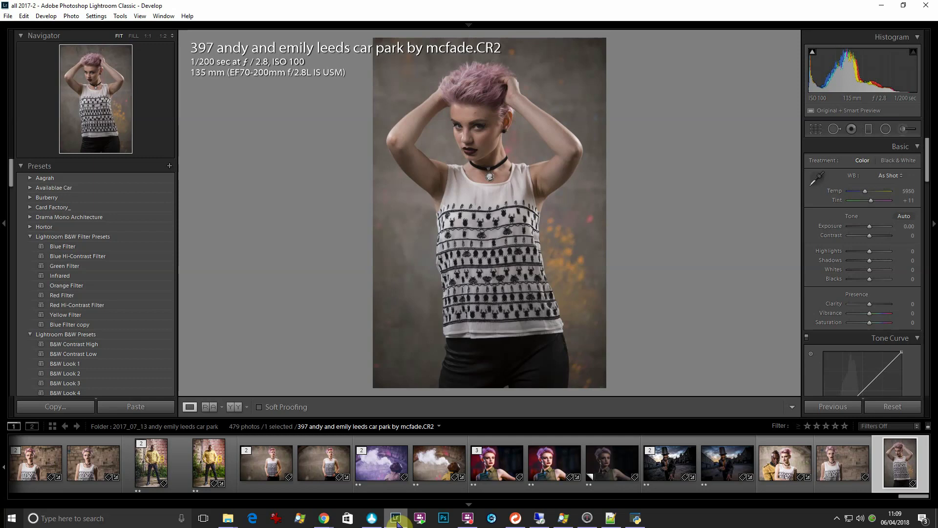
{"action": "key", "text": "t"}
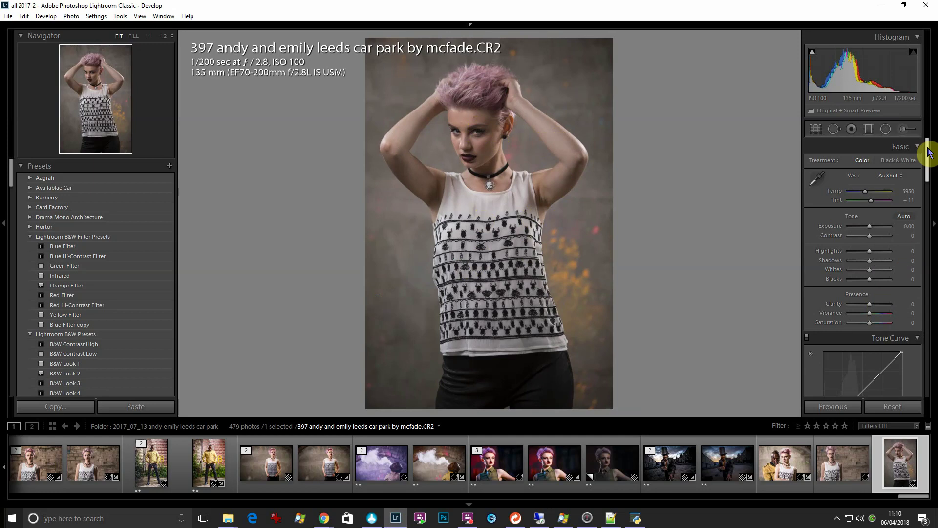
{"action": "left_click_drag", "start_coordinate": [927, 153], "coordinate": [927, 176]}
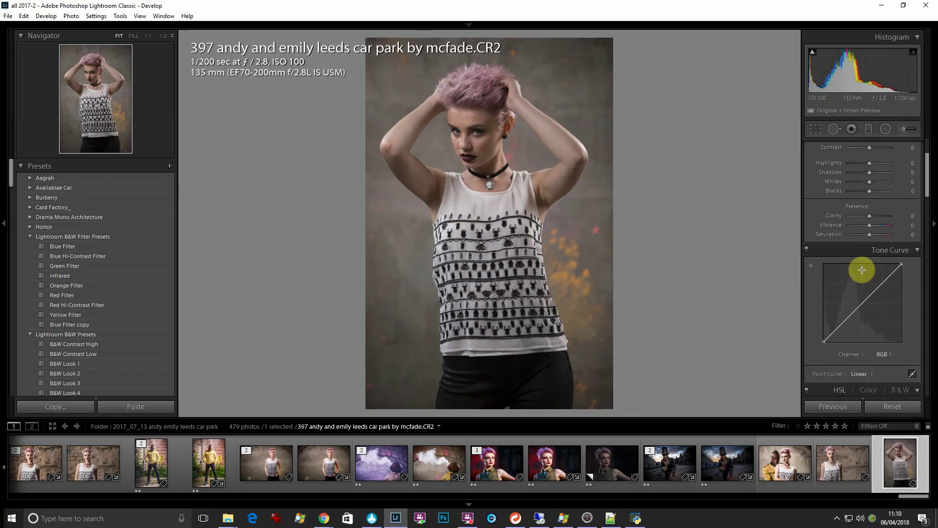
{"action": "key", "text": "ctrl+alt+v"}
- Lift the tone curve's midtones by dragging up on the face with the targeted adjustment tool
{"action": "left_click", "coordinate": [812, 267]}
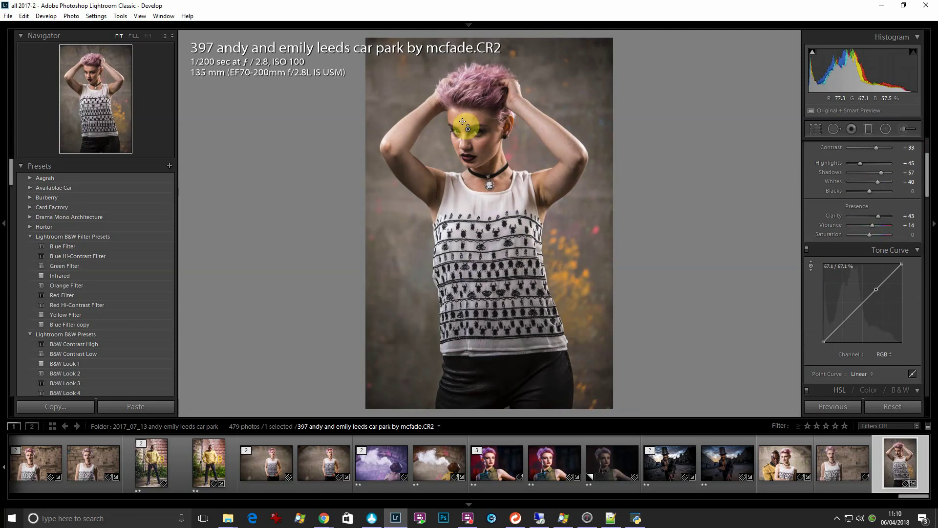
{"action": "left_click_drag", "start_coordinate": [463, 121], "coordinate": [462, 97]}
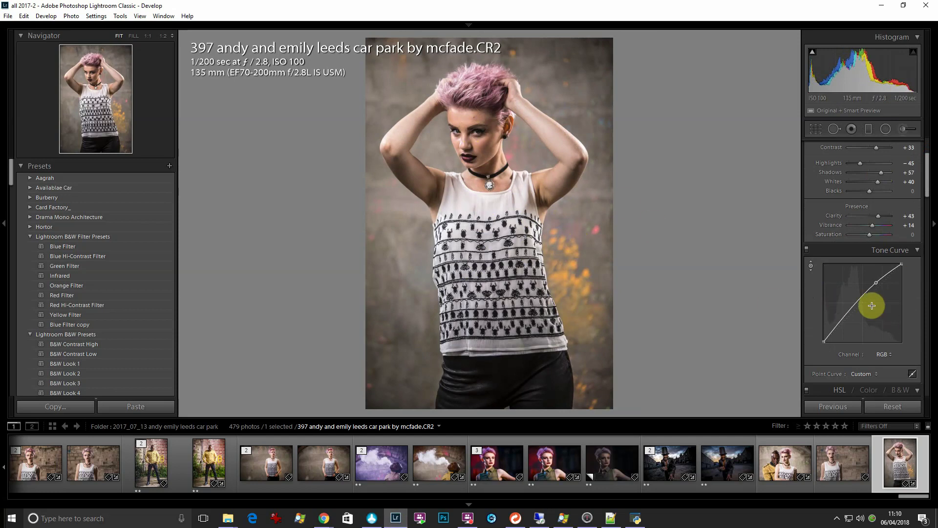
{"action": "scroll", "coordinate": [872, 283], "scroll_direction": "up", "scroll_amount": 3}
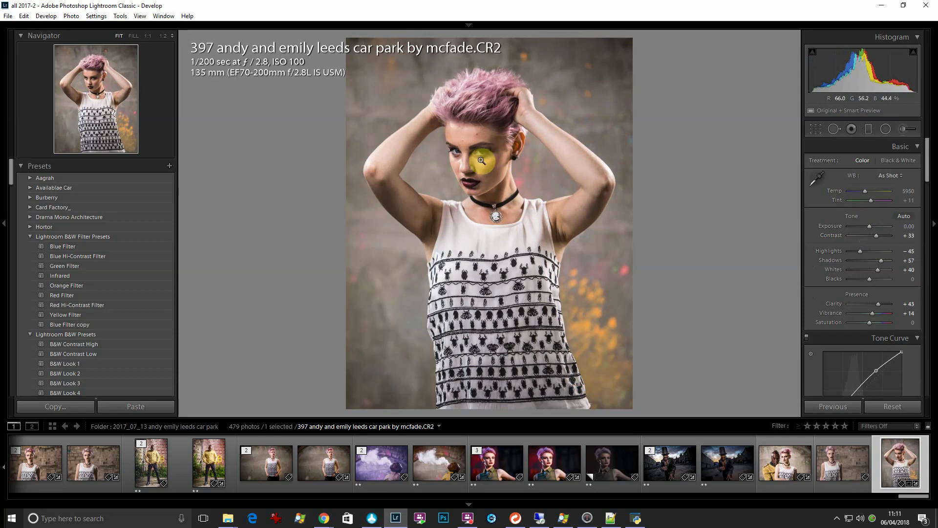
- Edit the portrait in PortraitProStudio.exe as a 16-bit TIFF copy with Lightroom adjustments
{"action": "right_click", "coordinate": [527, 166]}
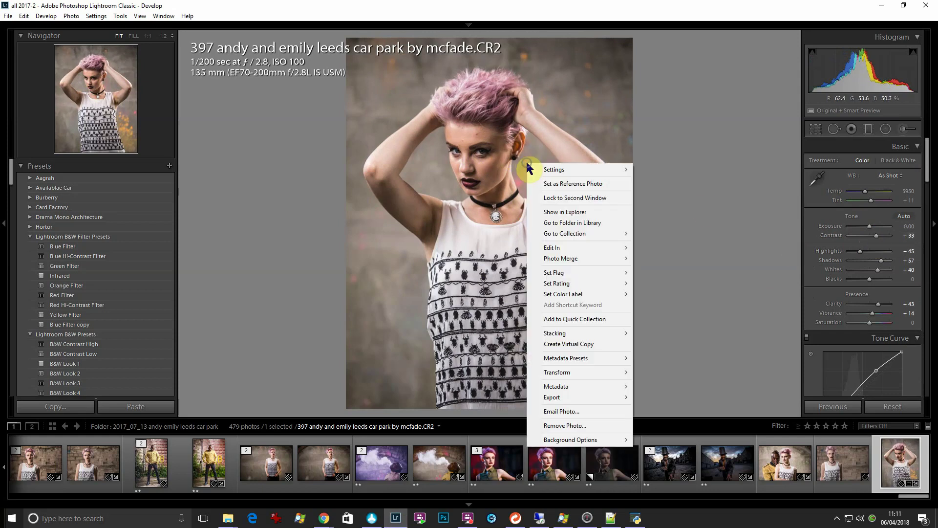
{"action": "mouse_move", "coordinate": [605, 250]}
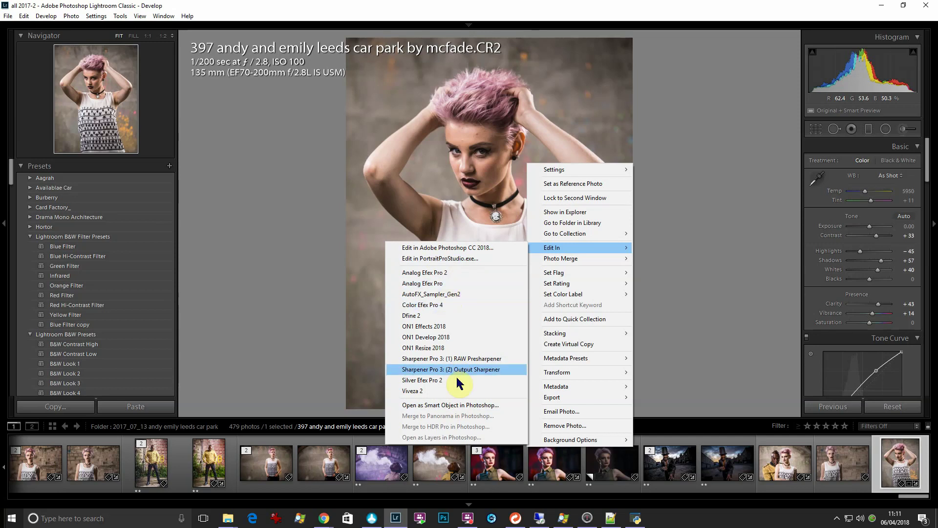
{"action": "left_click", "coordinate": [492, 258]}
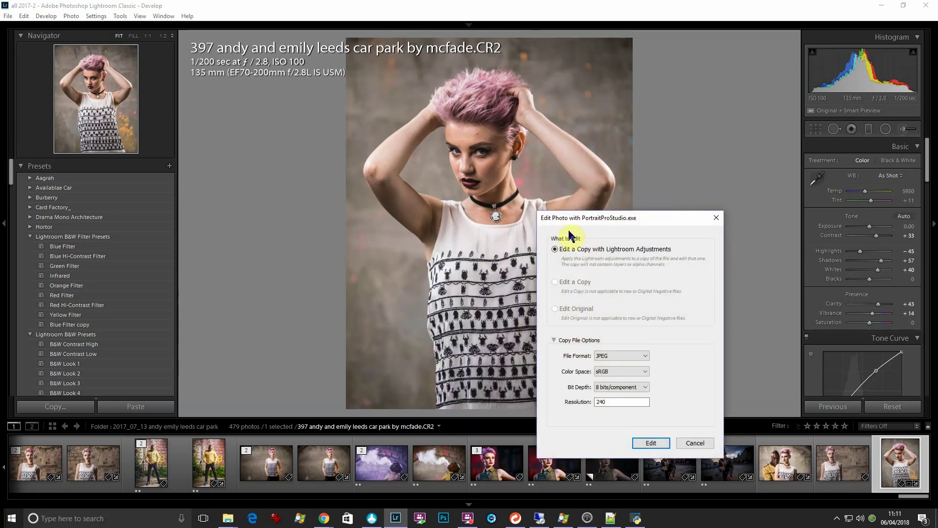
{"action": "left_click", "coordinate": [610, 303]}
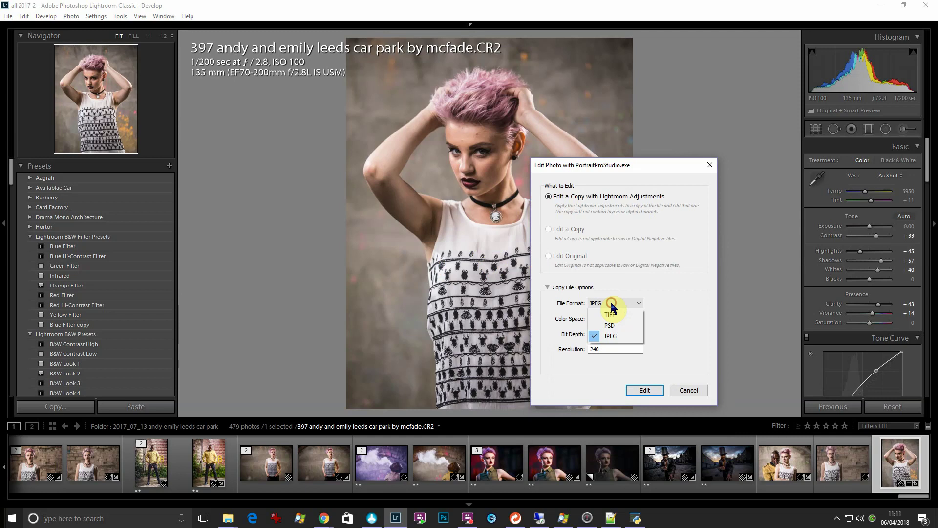
{"action": "left_click", "coordinate": [627, 335]}
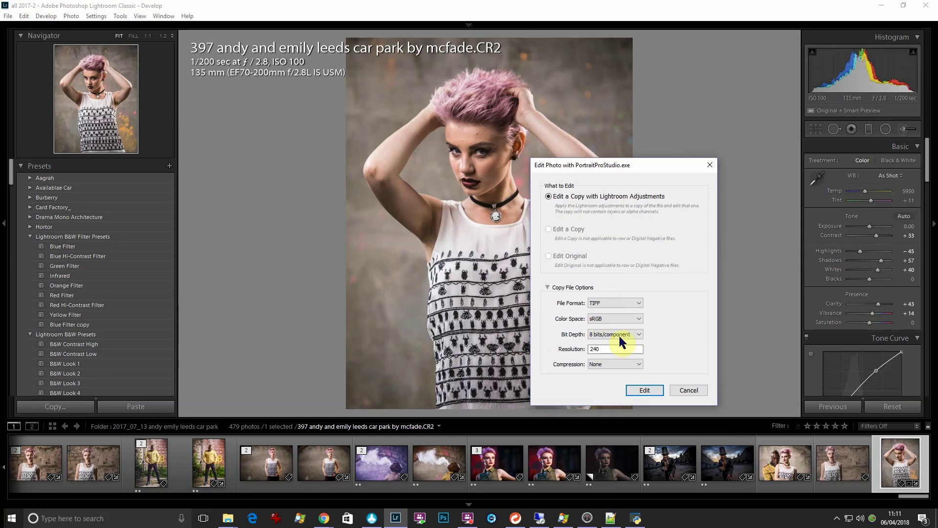
{"action": "left_click", "coordinate": [620, 338]}
{"action": "left_click", "coordinate": [618, 356]}
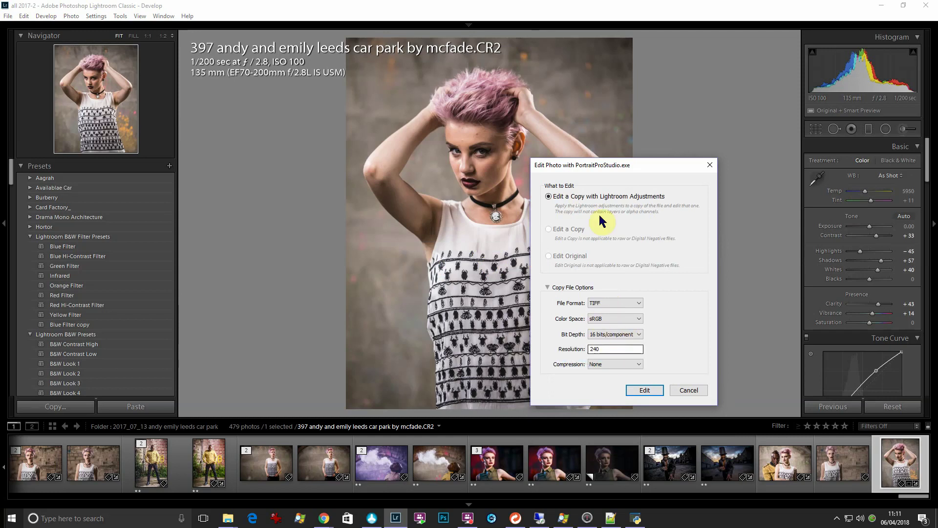
{"action": "left_click", "coordinate": [645, 390]}
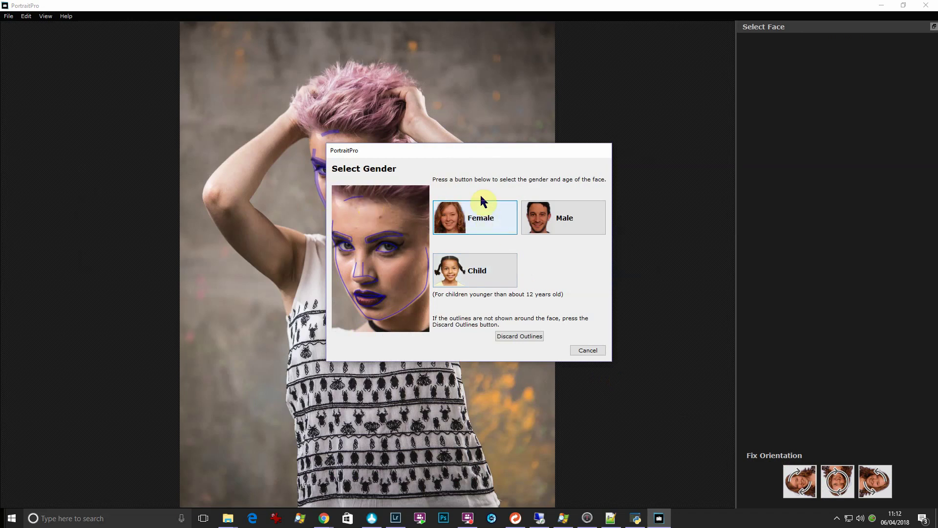
- Mark the face as Female for automatic enhancement and refit the left-eye outline point
{"action": "left_click", "coordinate": [499, 222]}
{"action": "left_click", "coordinate": [482, 220]}
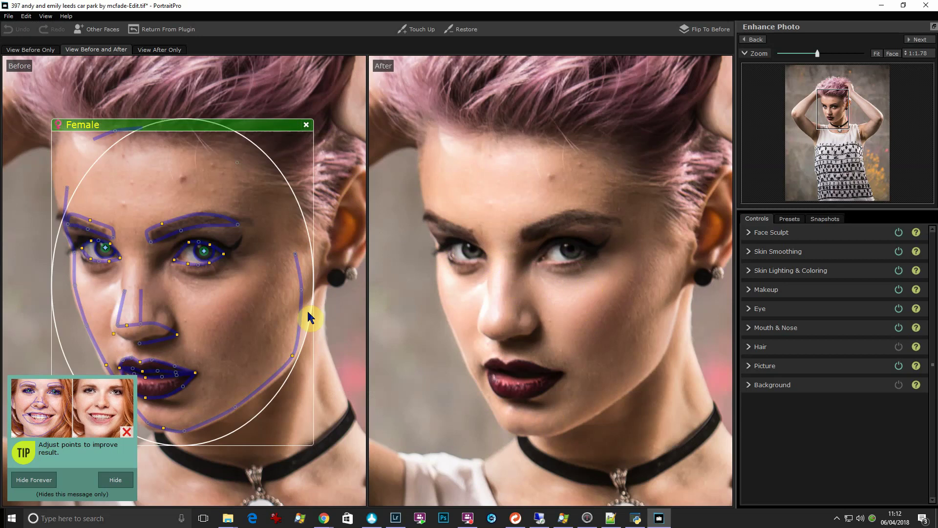
{"action": "mouse_move", "coordinate": [125, 203]}
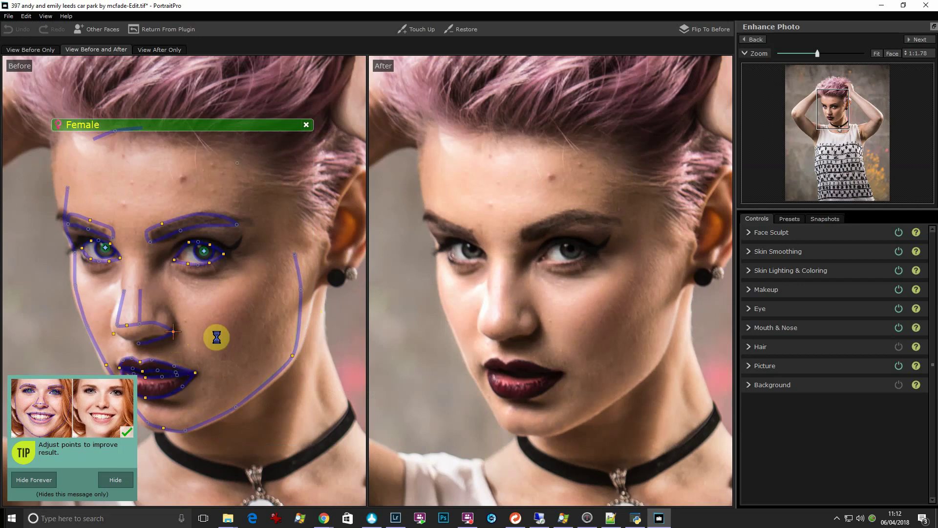
{"action": "left_click", "coordinate": [104, 247]}
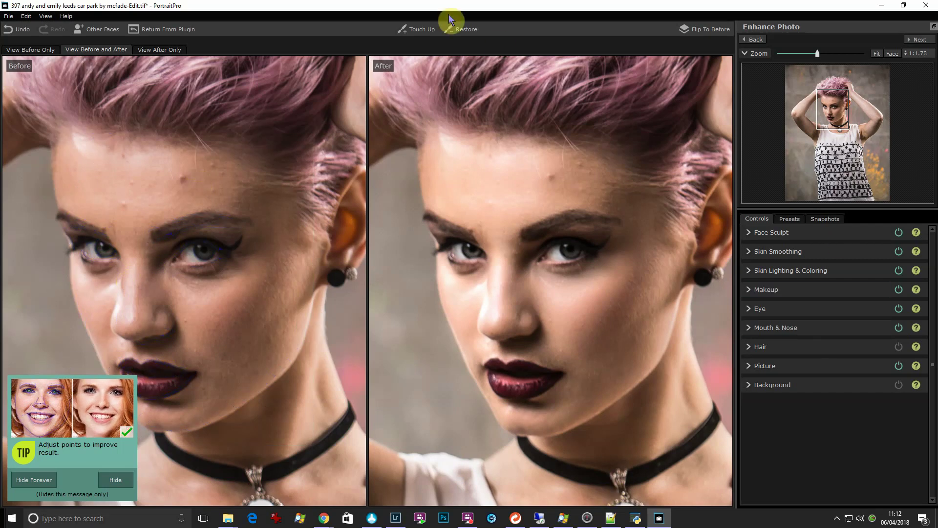
- Switch to the Touch Up blemish brush, zoom in, and shrink the brush to size 15
{"action": "left_click", "coordinate": [414, 30]}
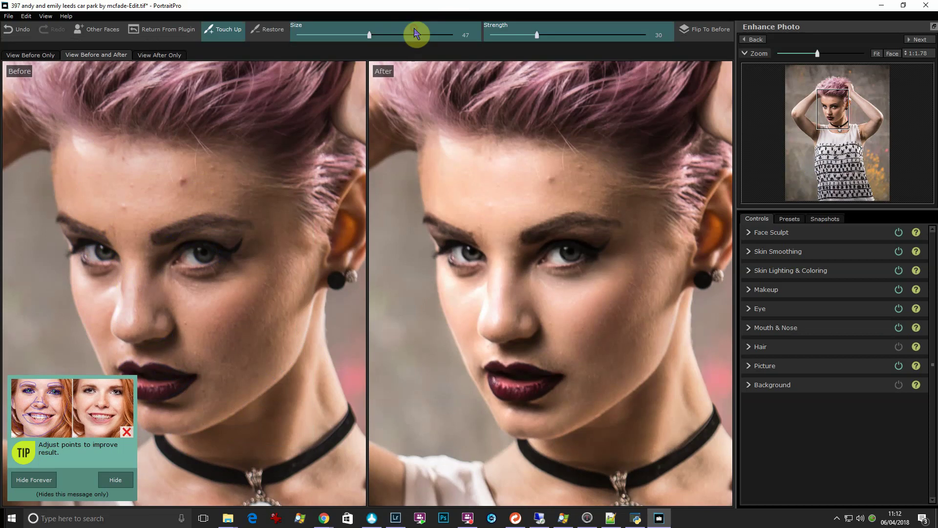
{"action": "scroll", "coordinate": [545, 185], "scroll_direction": "down", "scroll_amount": 1}
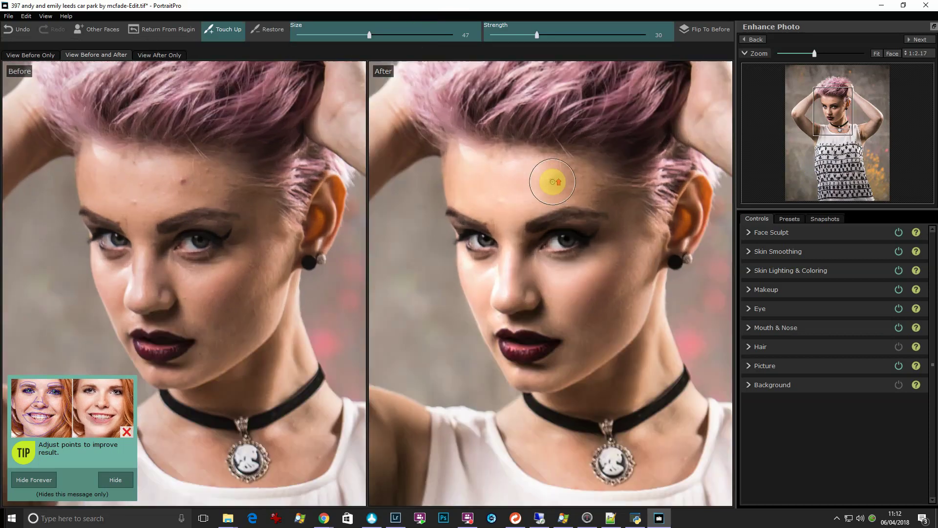
{"action": "scroll", "coordinate": [553, 182], "scroll_direction": "up", "scroll_amount": 1}
{"action": "key", "text": "bracketleft"}
{"action": "key", "text": "bracketleft"}
{"action": "key", "text": "bracketleft"}
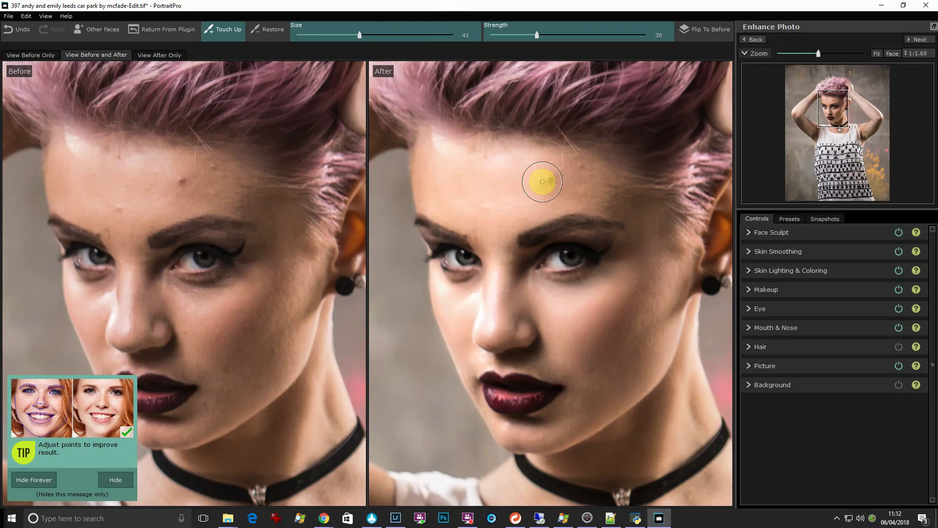
{"action": "key", "text": "bracketleft"}
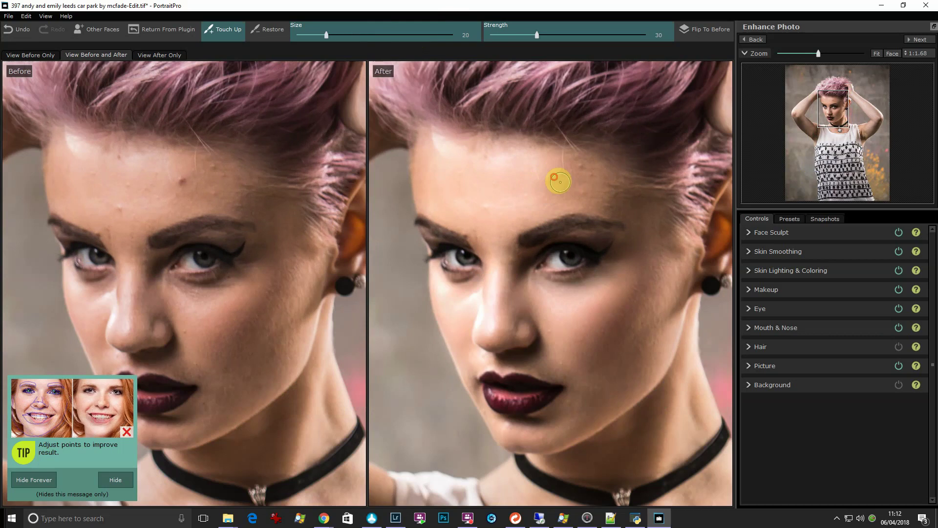
{"action": "key", "text": "bracketleft"}
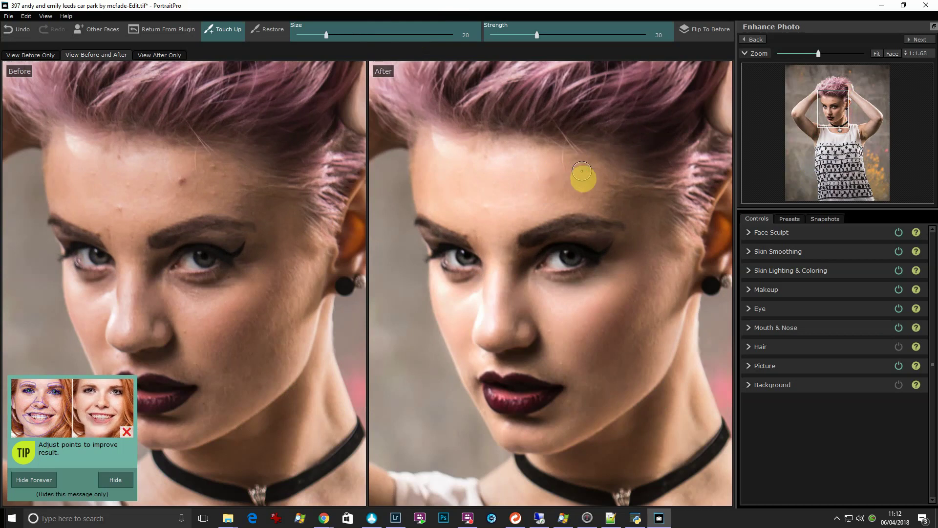
- Show the Presets list and scroll it back up to the Global header
{"action": "left_click", "coordinate": [793, 219]}
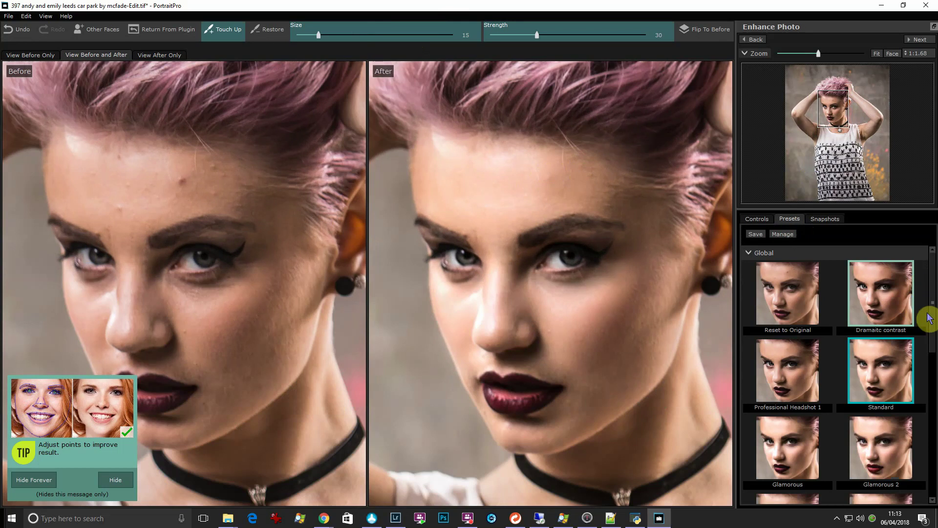
{"action": "left_click_drag", "start_coordinate": [934, 272], "coordinate": [818, 271]}
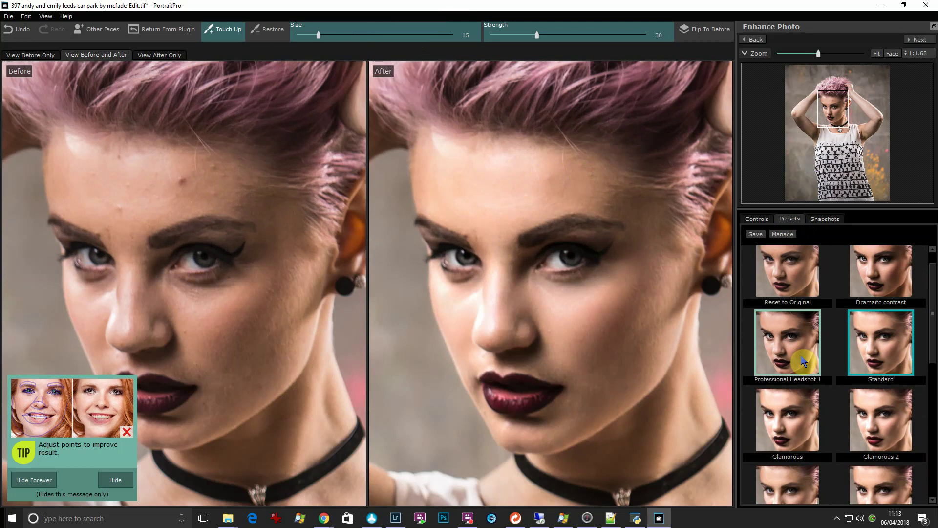
{"action": "left_click_drag", "start_coordinate": [931, 279], "coordinate": [934, 322]}
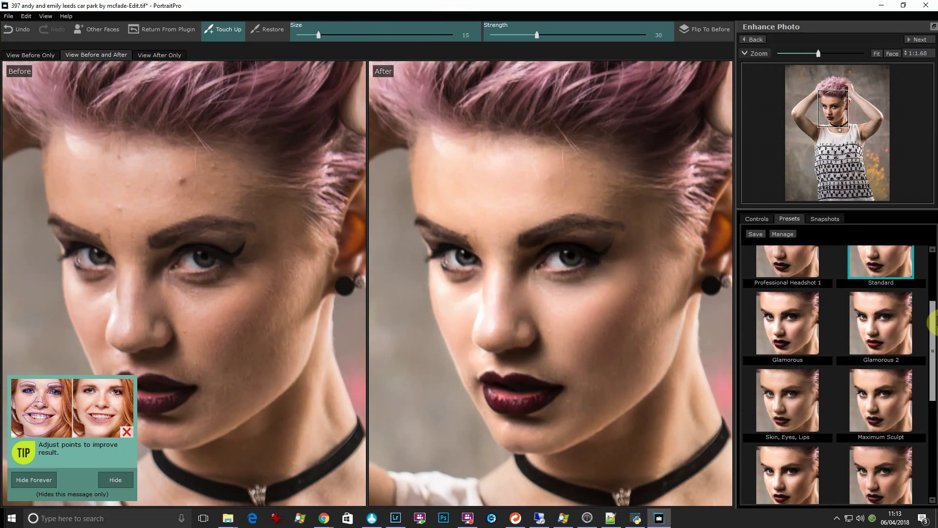
{"action": "left_click_drag", "start_coordinate": [934, 322], "coordinate": [929, 245]}
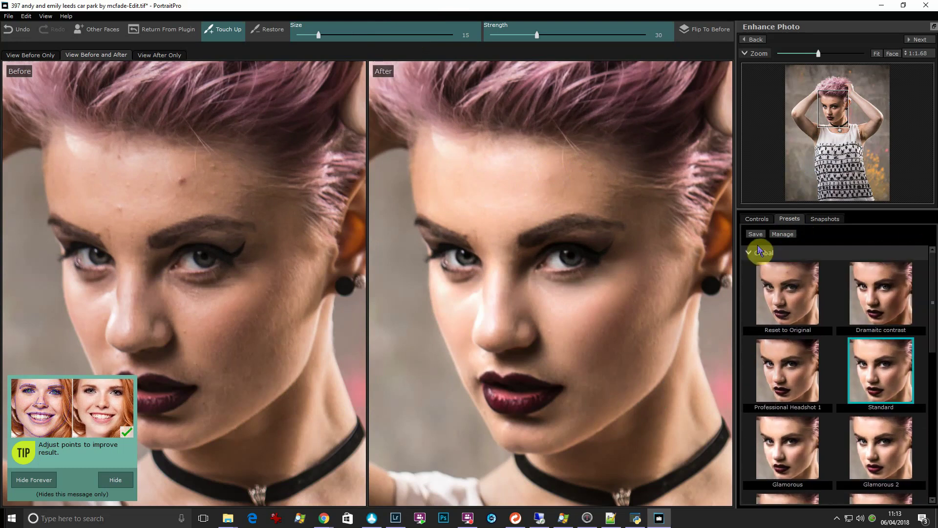
- Collapse Global, expand Face Sculpt presets, and try Original Face Shape and Correct Lens Distortion
{"action": "left_click", "coordinate": [764, 252]}
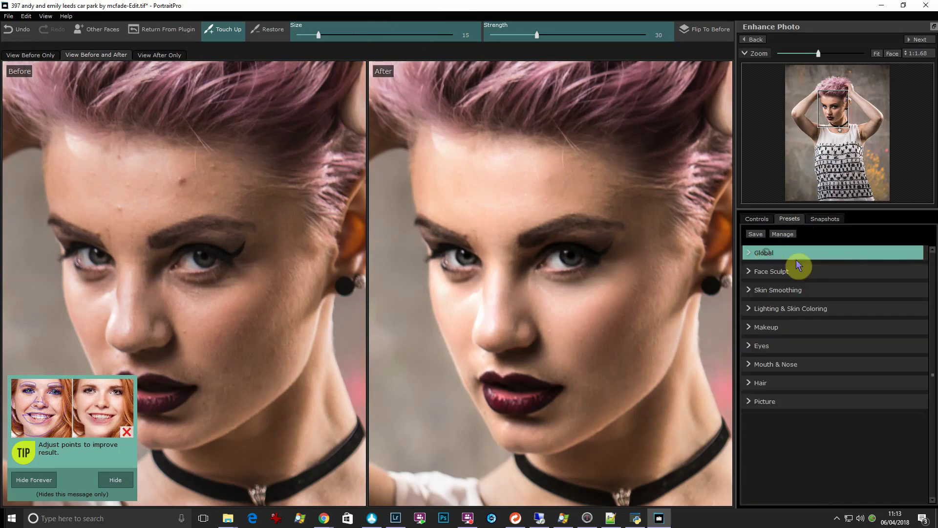
{"action": "left_click", "coordinate": [769, 275]}
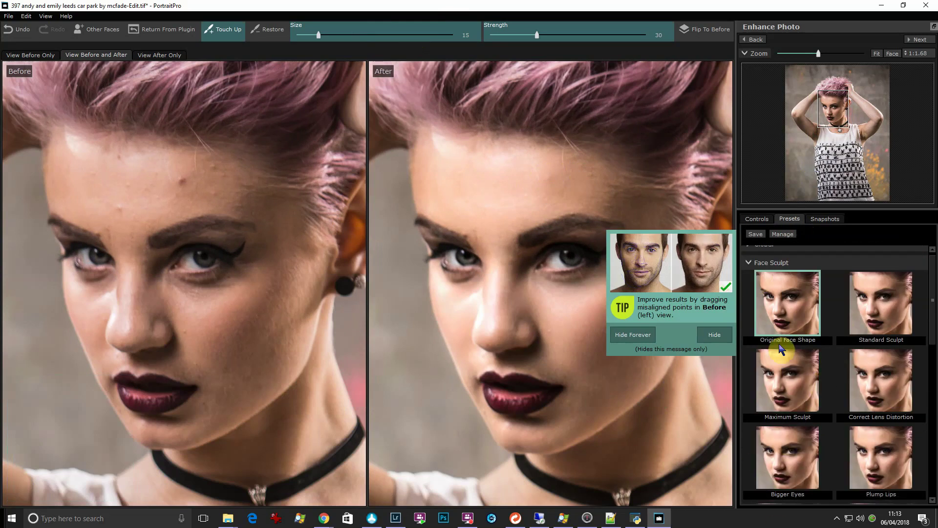
{"action": "left_click", "coordinate": [714, 335]}
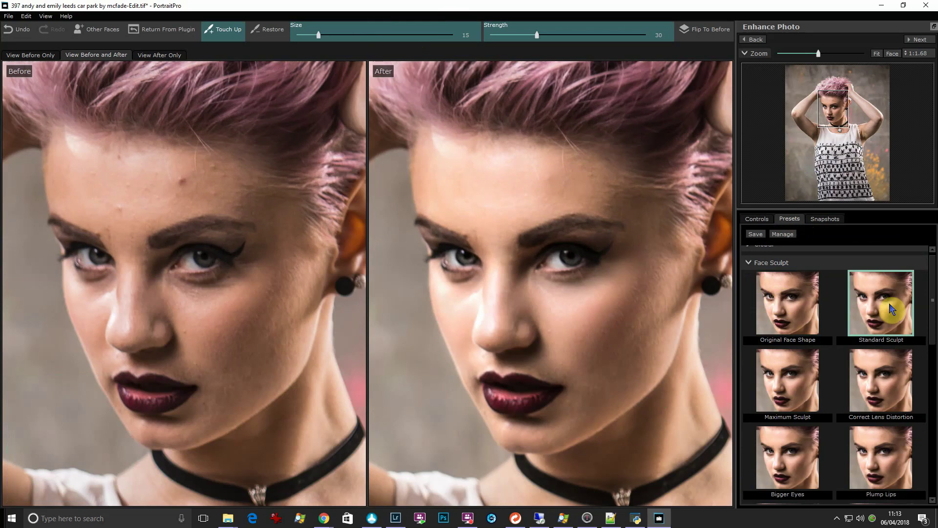
{"action": "left_click", "coordinate": [791, 311]}
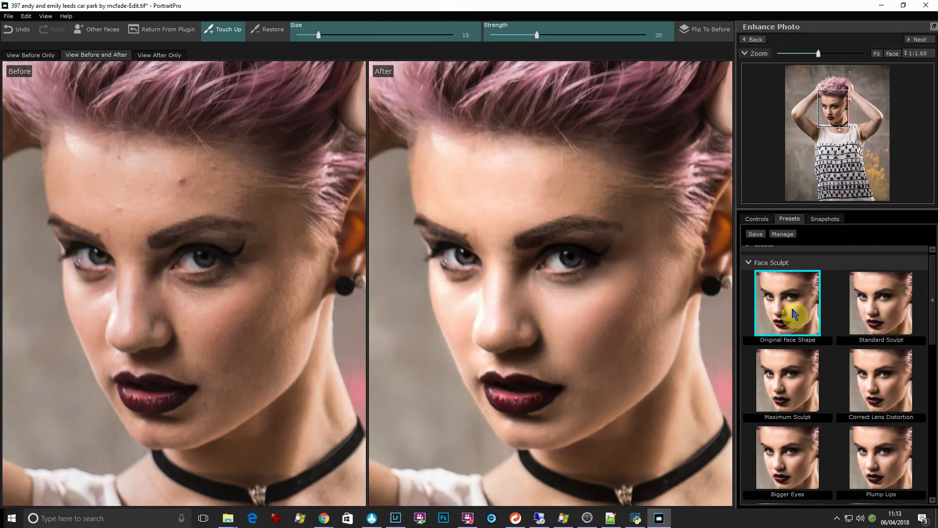
{"action": "left_click", "coordinate": [860, 376]}
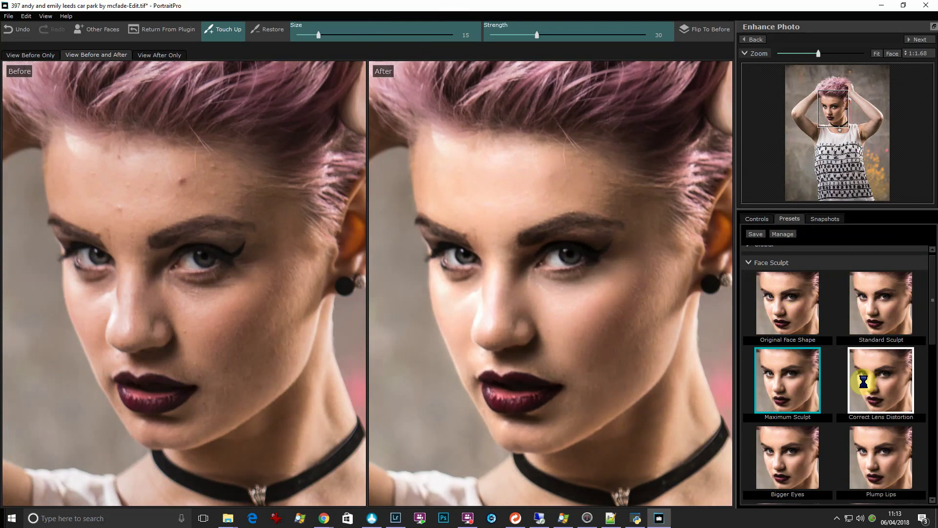
{"action": "scroll", "coordinate": [933, 335], "scroll_direction": "down", "scroll_amount": 2}
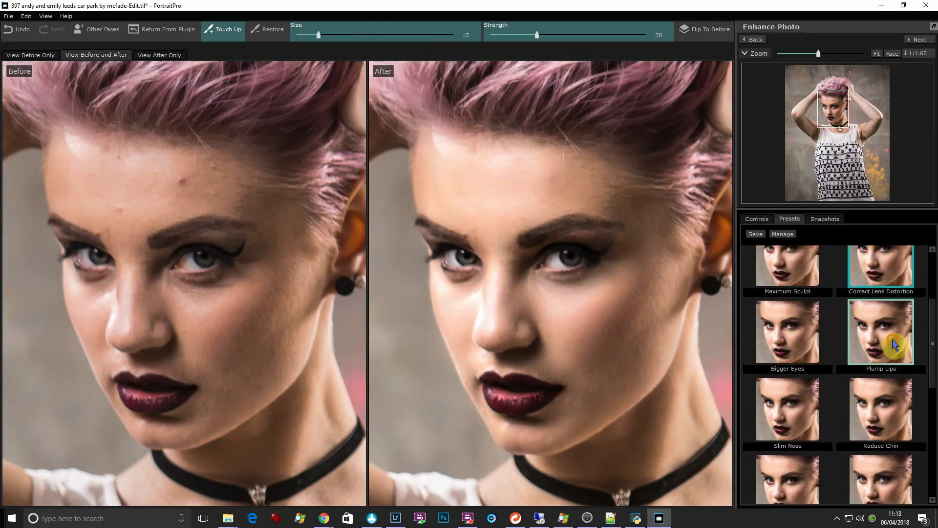
- Preview the Bigger Eyes, Reduce Chin, Slim Nose, Shorten Nose and Lengthen Neck sculpt presets
{"action": "left_click", "coordinate": [797, 337]}
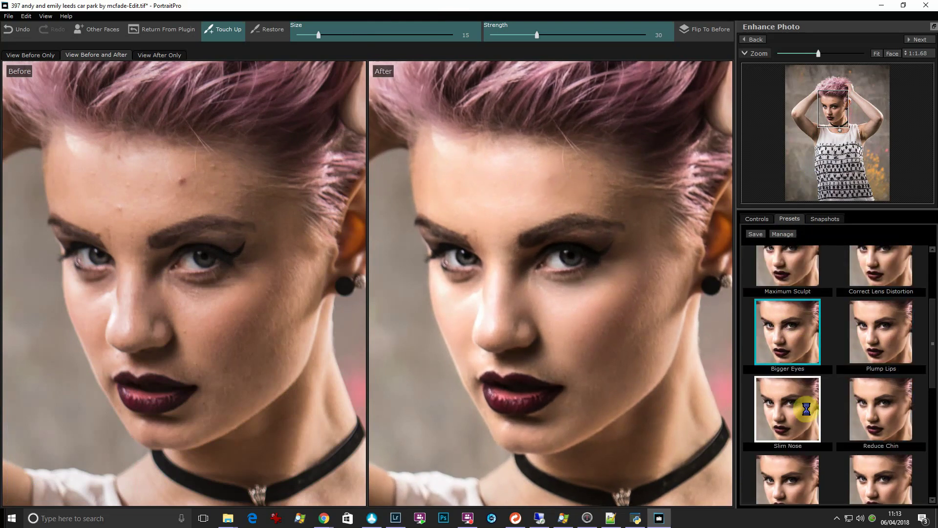
{"action": "left_click", "coordinate": [878, 411]}
{"action": "scroll", "coordinate": [860, 430], "scroll_direction": "down", "scroll_amount": 1}
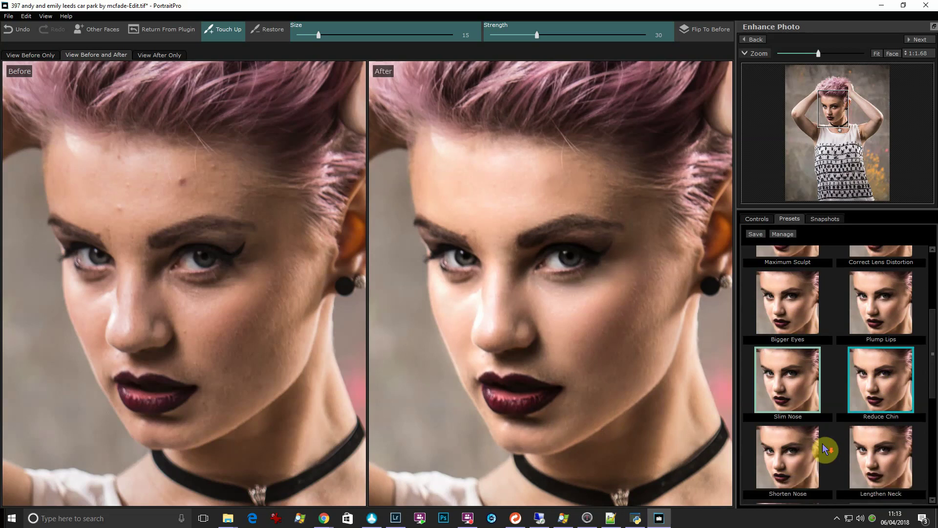
{"action": "left_click", "coordinate": [787, 354]}
{"action": "left_click", "coordinate": [784, 444]}
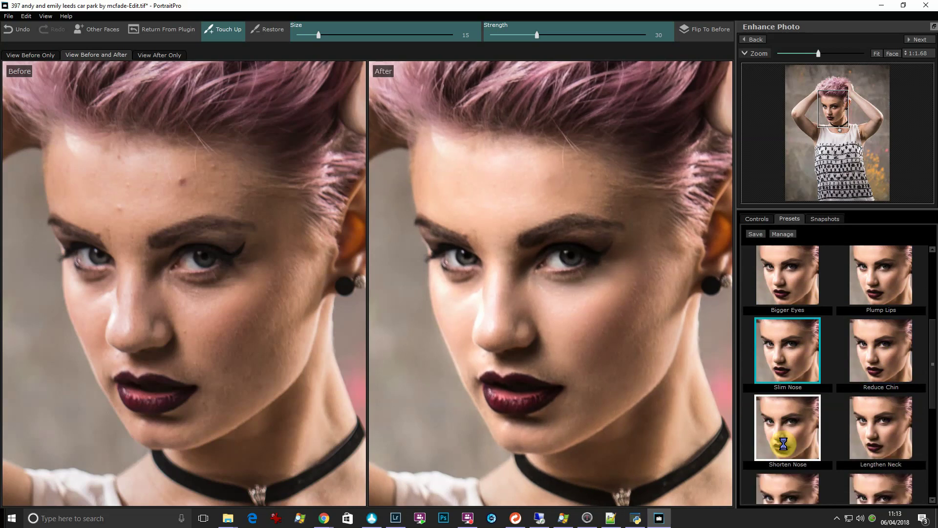
{"action": "left_click", "coordinate": [878, 442]}
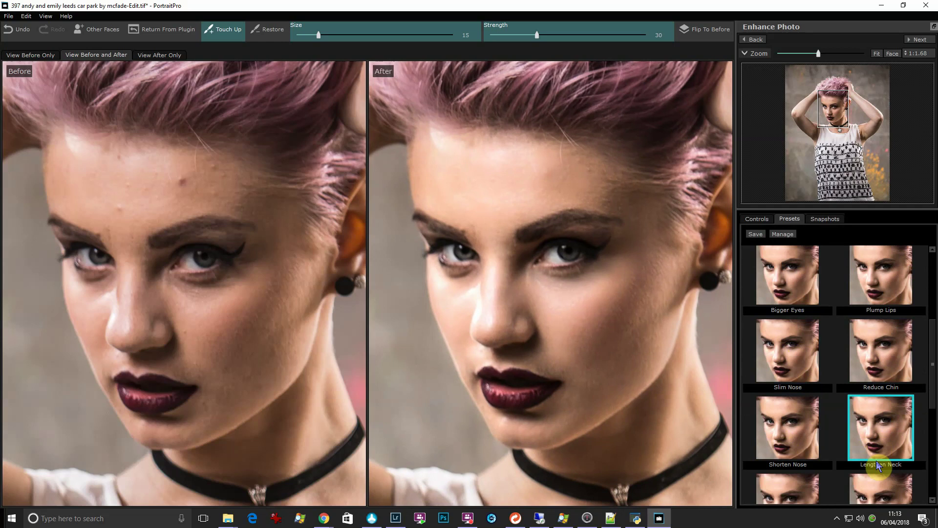
- Fit the whole photo in both views and apply the Lengthen Neck preset
{"action": "left_click", "coordinate": [879, 55]}
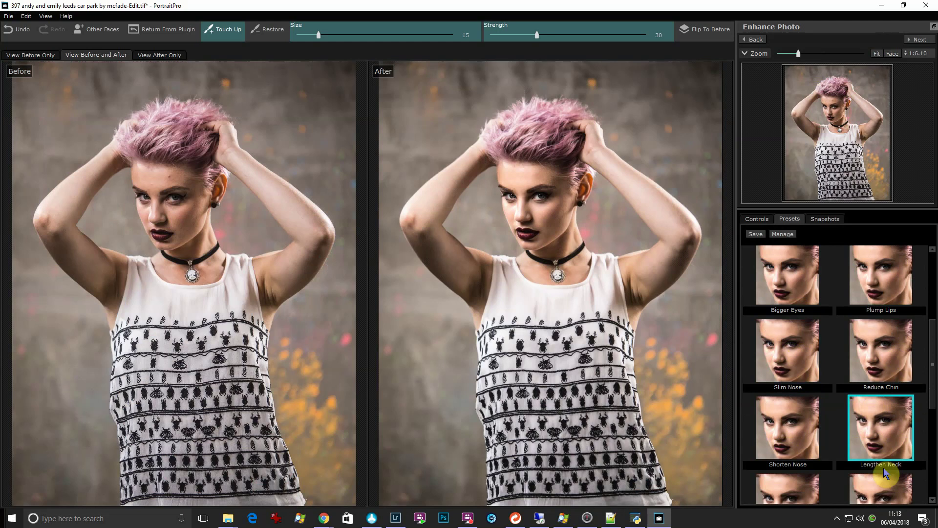
{"action": "scroll", "coordinate": [894, 430], "scroll_direction": "up", "scroll_amount": 1}
{"action": "left_click", "coordinate": [890, 455]}
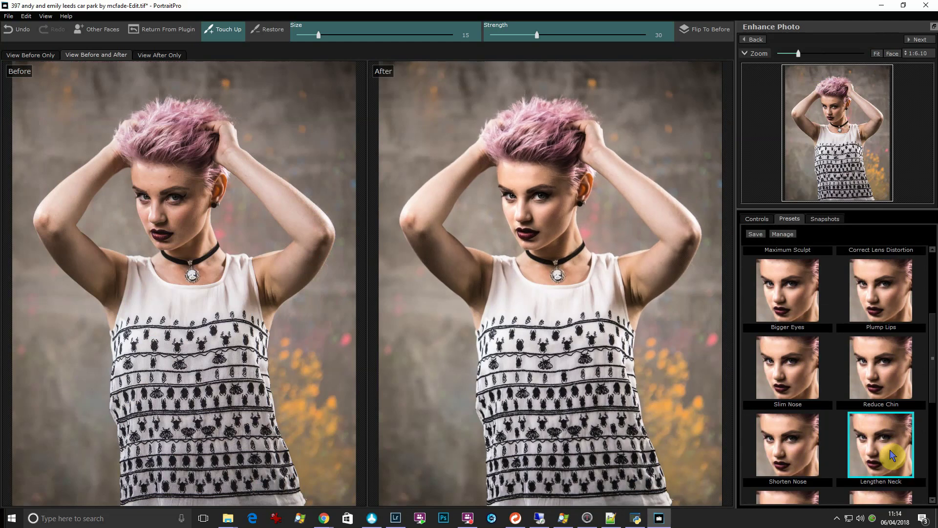
{"action": "scroll", "coordinate": [830, 342], "scroll_direction": "up", "scroll_amount": 5}
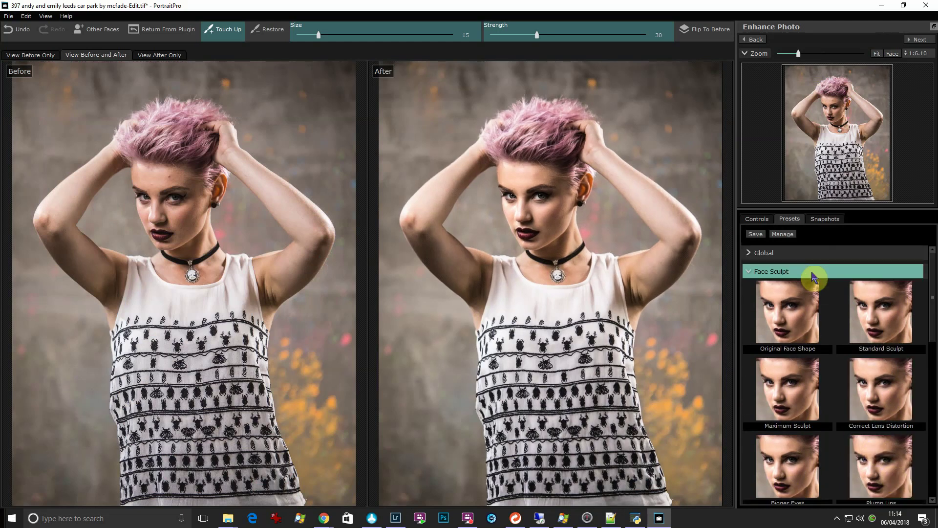
- Collapse Face Sculpt, expand the Makeup presets, then switch to the Controls sliders
{"action": "left_click", "coordinate": [795, 274]}
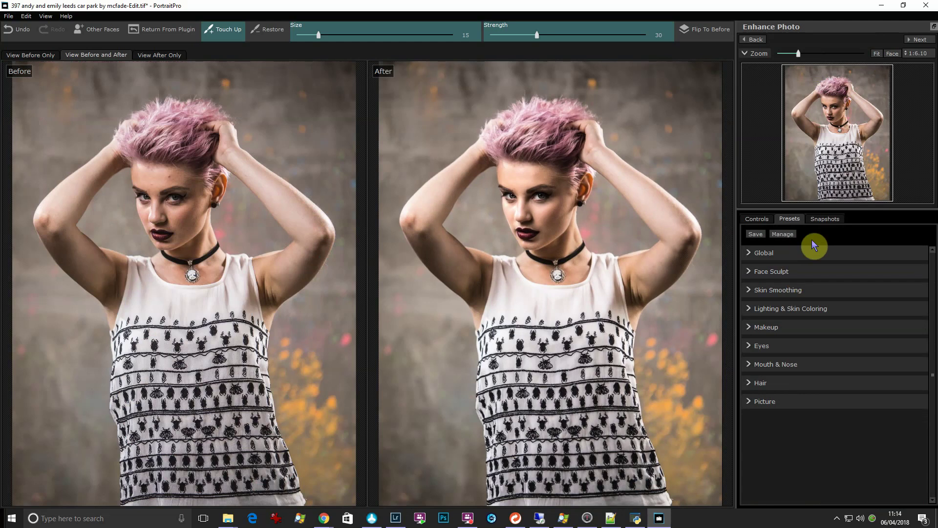
{"action": "left_click", "coordinate": [750, 332]}
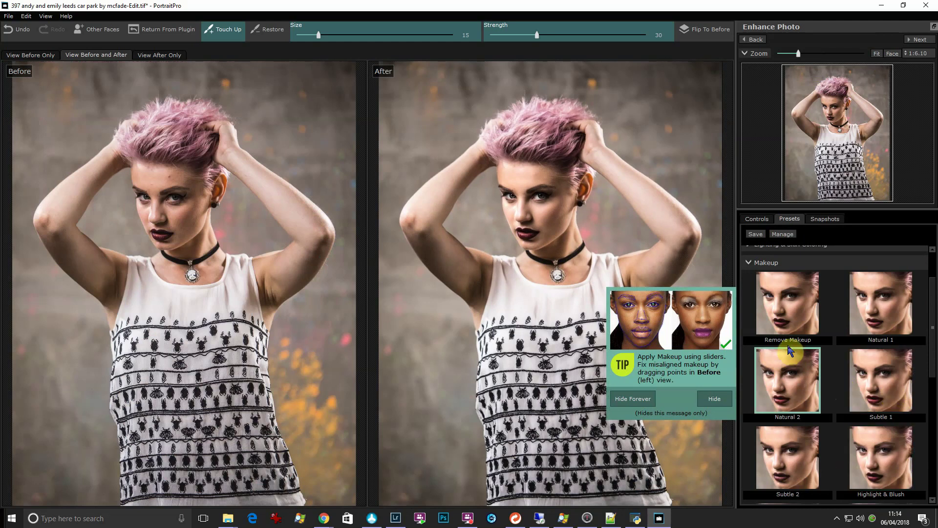
{"action": "scroll", "coordinate": [806, 313], "scroll_direction": "down", "scroll_amount": 2}
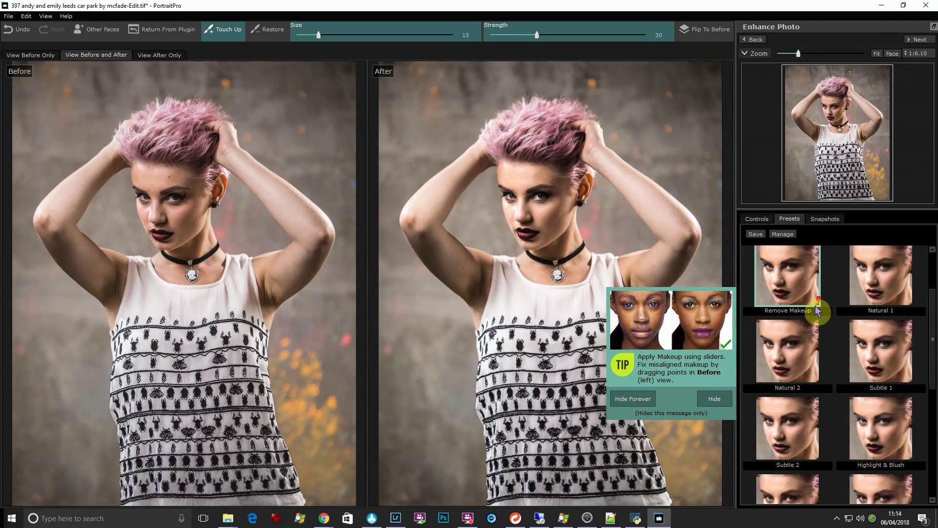
{"action": "left_click", "coordinate": [758, 220]}
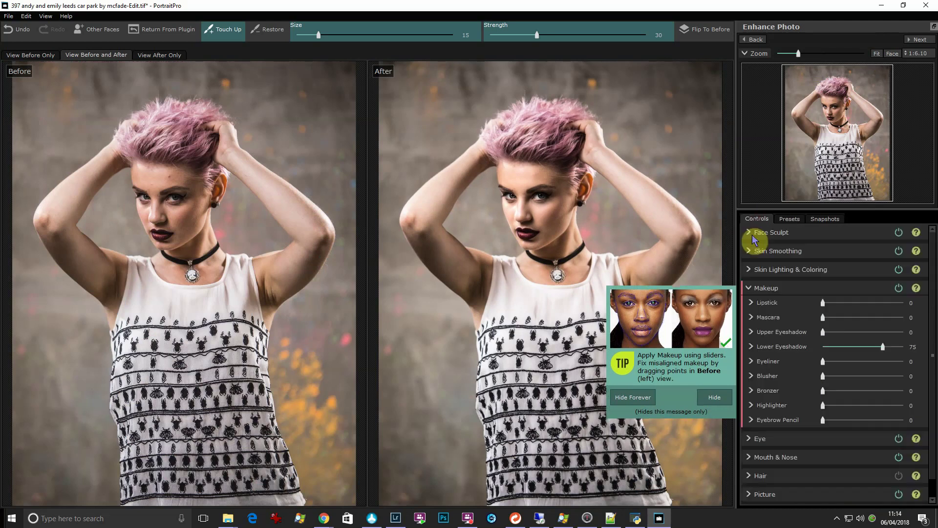
{"action": "left_click", "coordinate": [718, 399]}
- Lower Face Sculpt Master Fade to 38, compare it on and off, and raise Head Forward to 63
{"action": "left_click", "coordinate": [777, 233]}
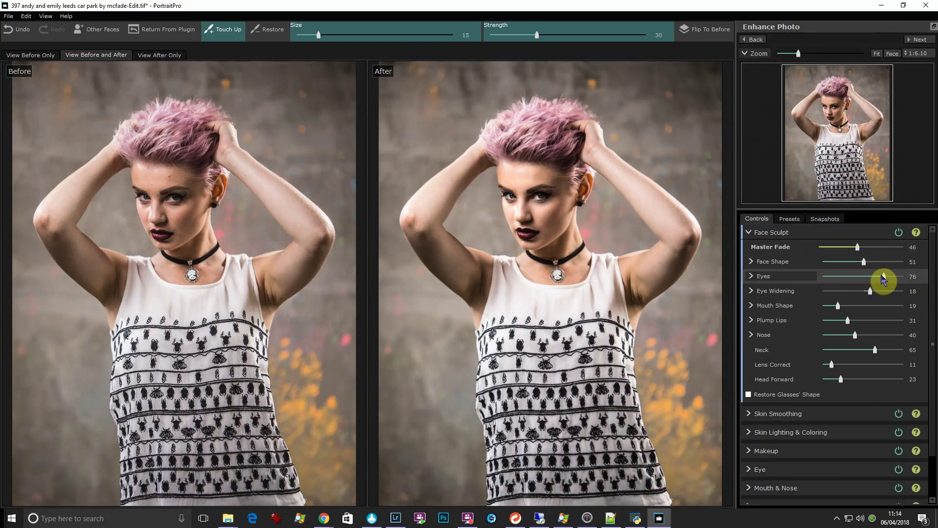
{"action": "left_click_drag", "start_coordinate": [857, 248], "coordinate": [848, 253]}
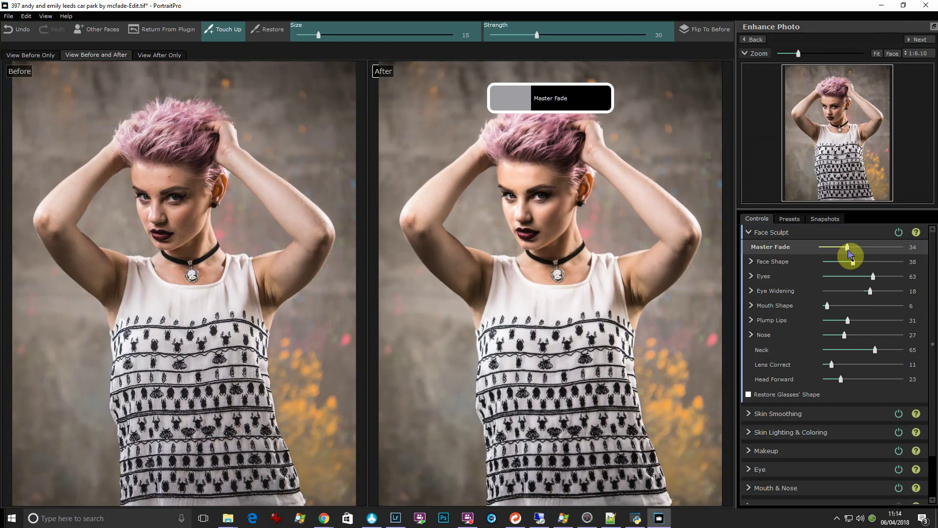
{"action": "left_click", "coordinate": [899, 233]}
{"action": "left_click", "coordinate": [899, 233]}
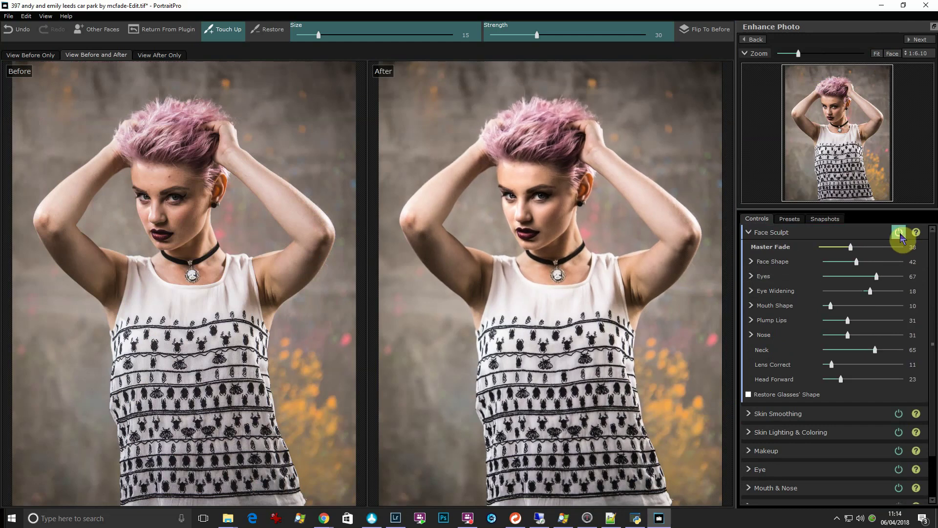
{"action": "left_click", "coordinate": [899, 233]}
{"action": "left_click", "coordinate": [899, 233]}
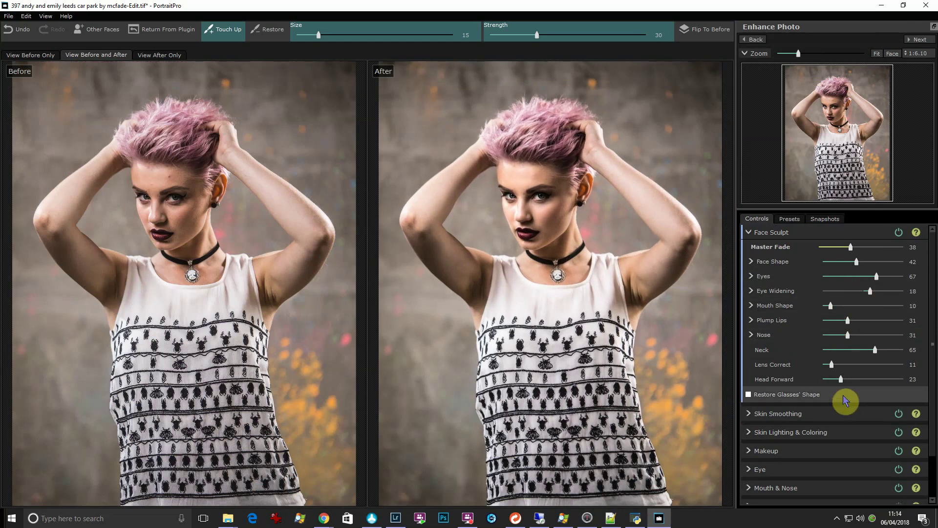
{"action": "left_click_drag", "start_coordinate": [840, 379], "coordinate": [873, 379]}
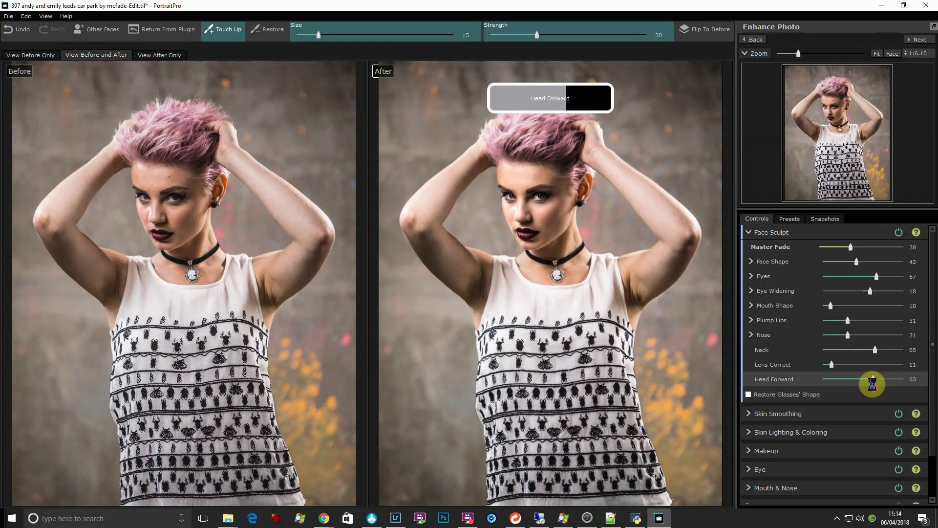
{"action": "left_click", "coordinate": [782, 238]}
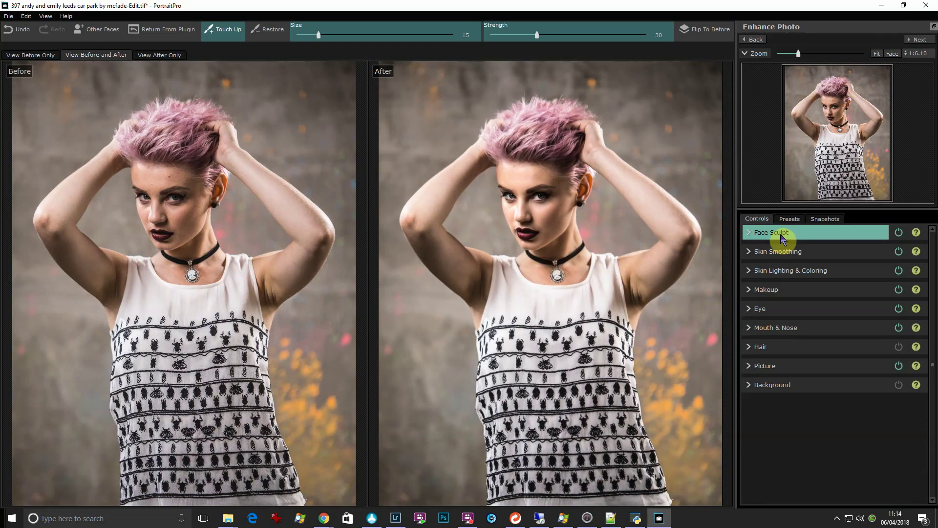
- Turn off face sculpting and bring up the Skin Smoothing sliders, zoomed in on the face
{"action": "left_click", "coordinate": [898, 235]}
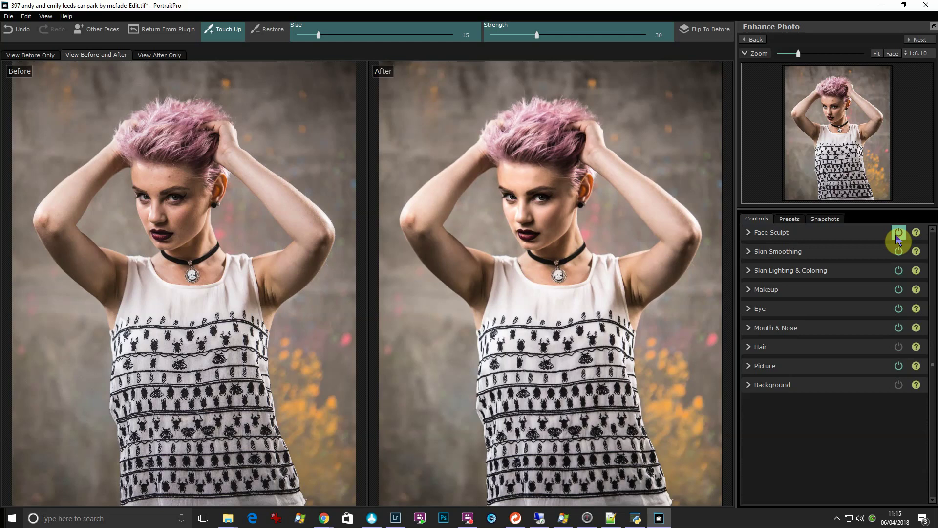
{"action": "left_click", "coordinate": [810, 255]}
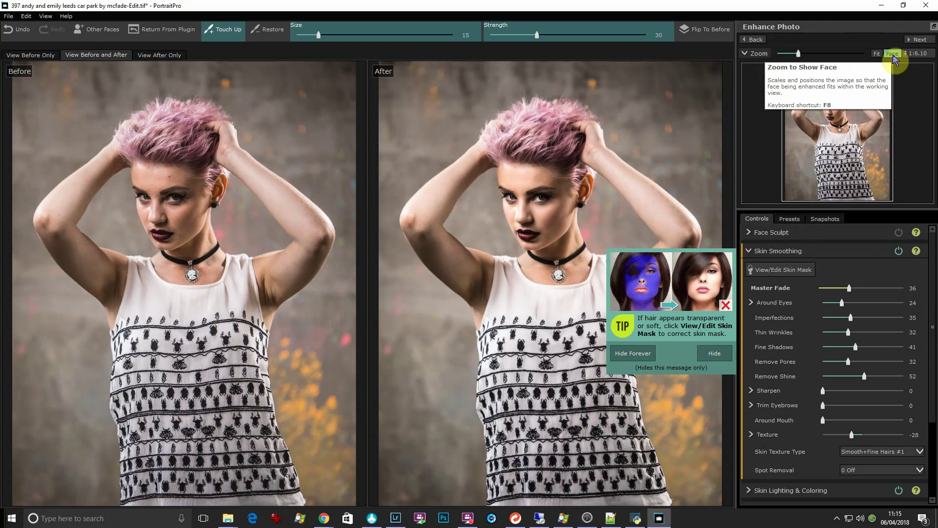
{"action": "left_click", "coordinate": [893, 54]}
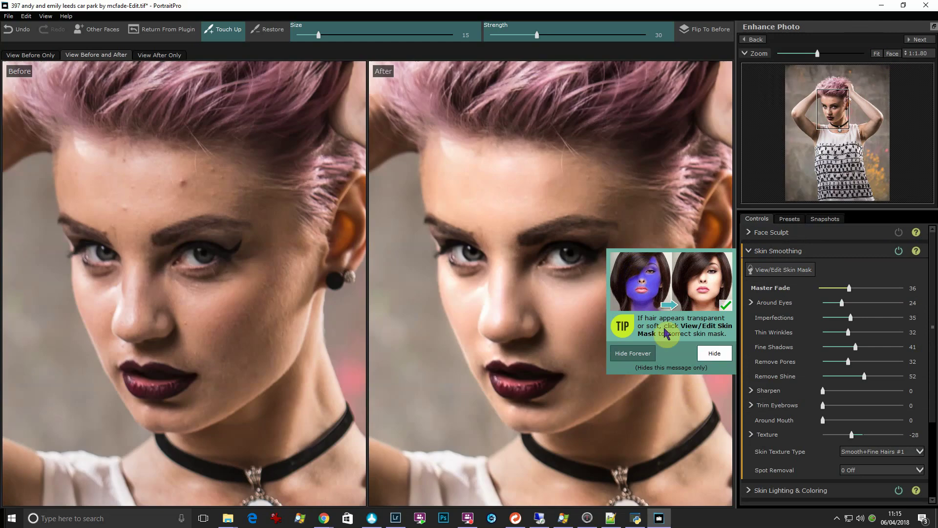
{"action": "left_click", "coordinate": [708, 357]}
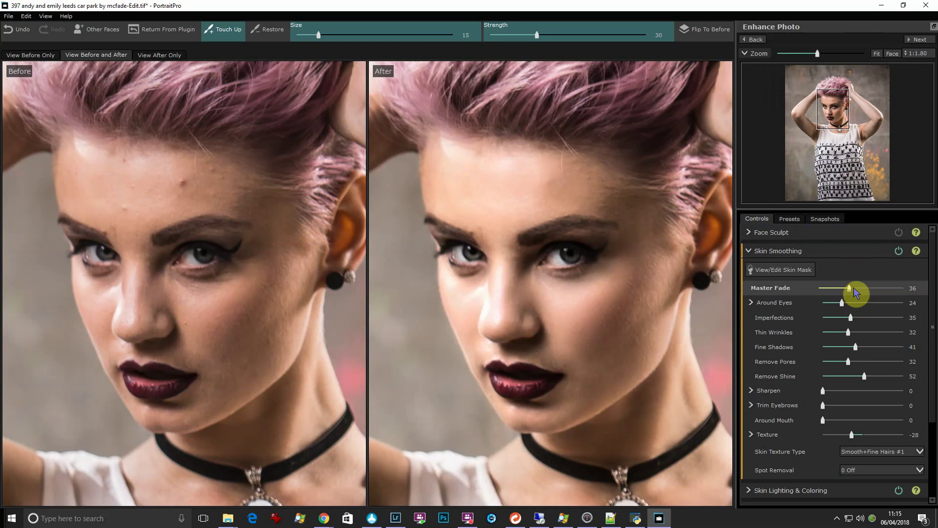
- Strengthen overall smoothing, then set Around Eyes 61, Thin Wrinkles 0, Fine Shadows 24, Remove Pores 9
{"action": "left_click_drag", "start_coordinate": [850, 289], "coordinate": [858, 306]}
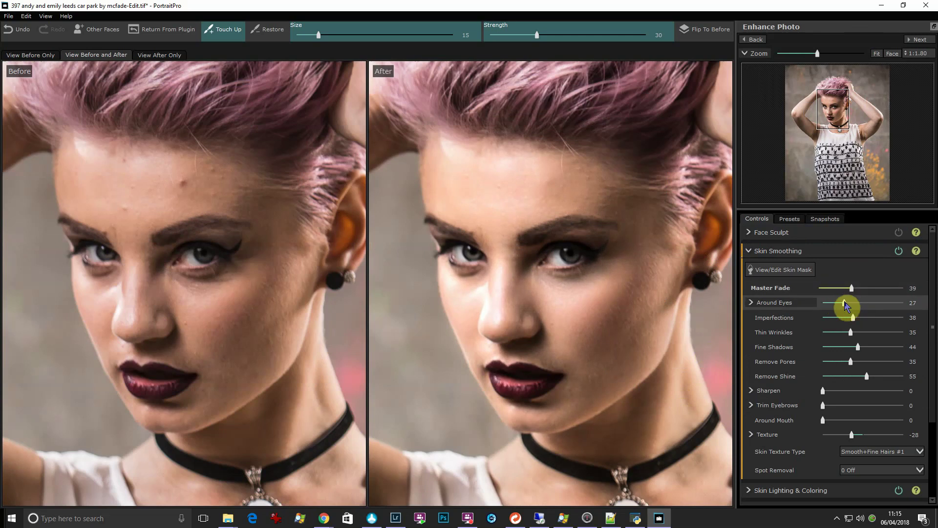
{"action": "left_click_drag", "start_coordinate": [845, 302], "coordinate": [863, 323]}
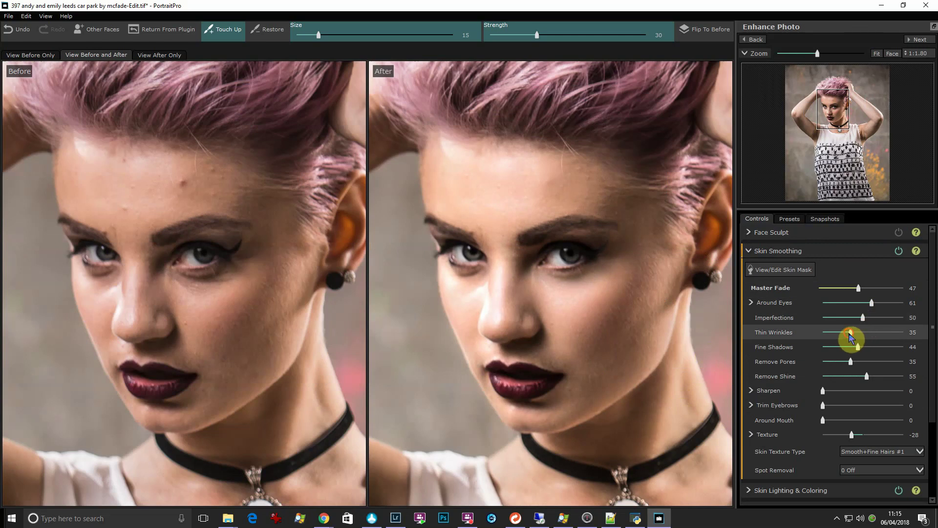
{"action": "left_click_drag", "start_coordinate": [849, 334], "coordinate": [811, 340]}
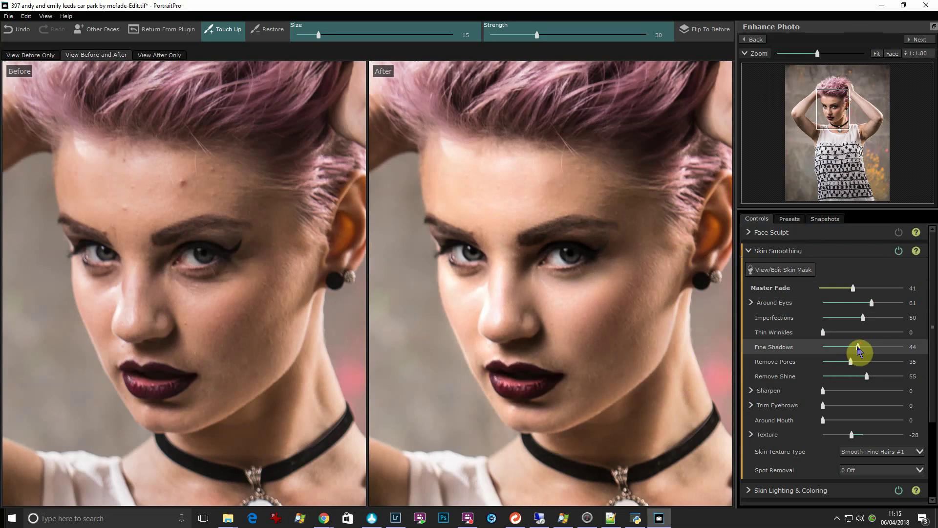
{"action": "left_click_drag", "start_coordinate": [860, 347], "coordinate": [837, 373]}
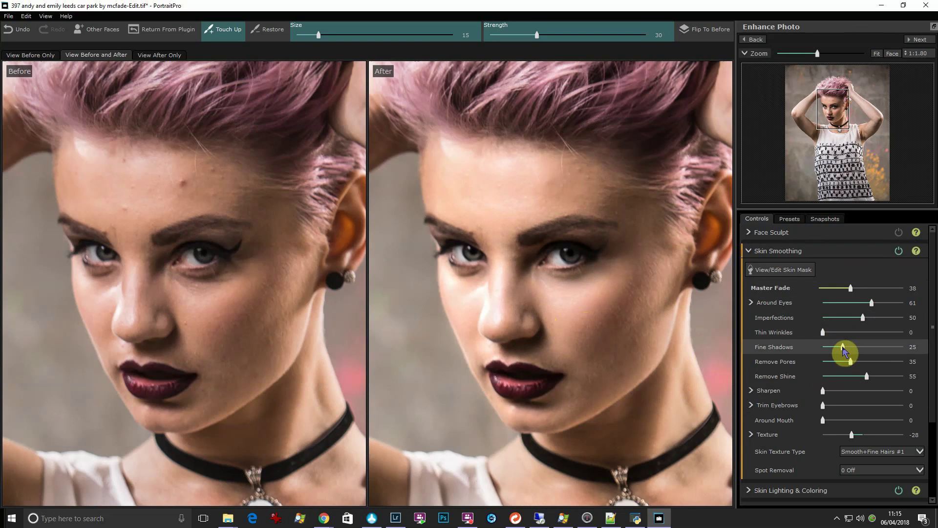
{"action": "mouse_move", "coordinate": [842, 346]}
{"action": "left_mouse_down"}
{"action": "mouse_move", "coordinate": [826, 346]}
{"action": "mouse_move", "coordinate": [878, 350]}
{"action": "mouse_move", "coordinate": [843, 355]}
{"action": "left_mouse_up"}
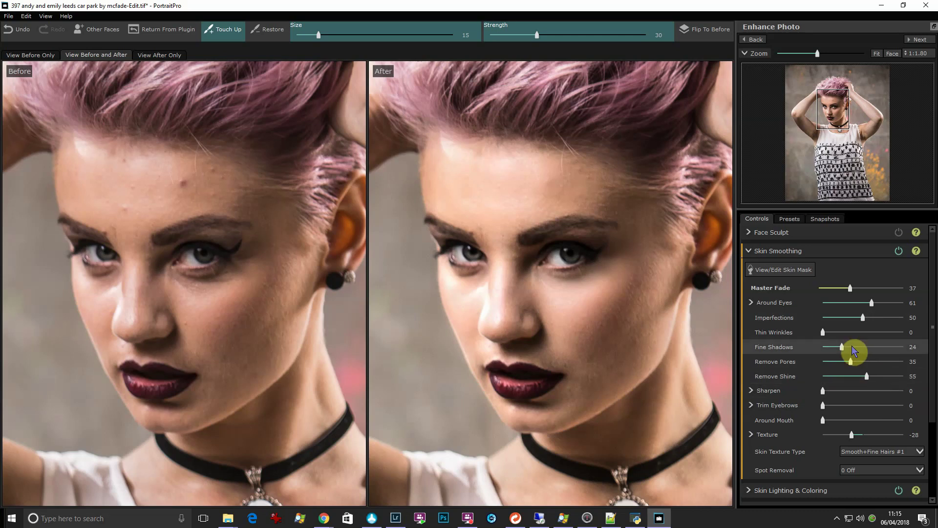
{"action": "left_click_drag", "start_coordinate": [851, 365], "coordinate": [888, 388]}
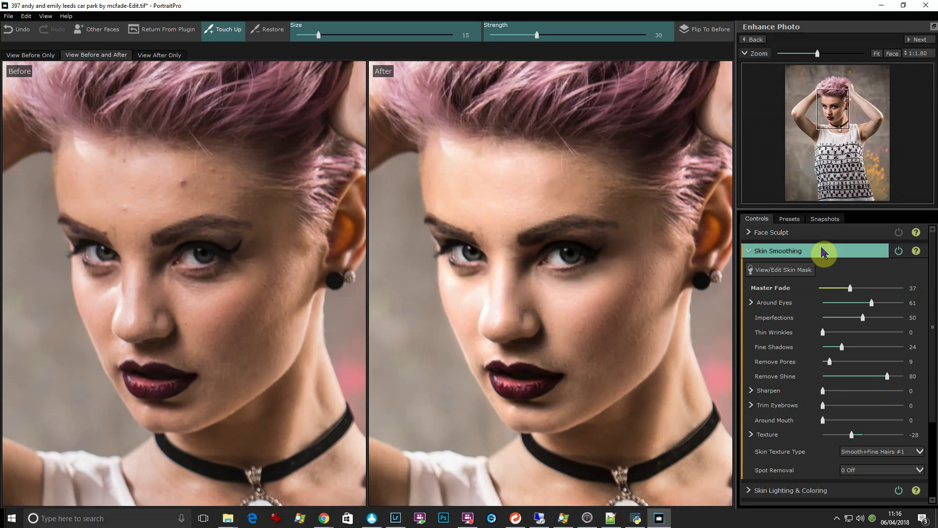
- Paint the skin mask over the cheek, jaw near the ear and both raised arms, then accept it
{"action": "left_click", "coordinate": [796, 277]}
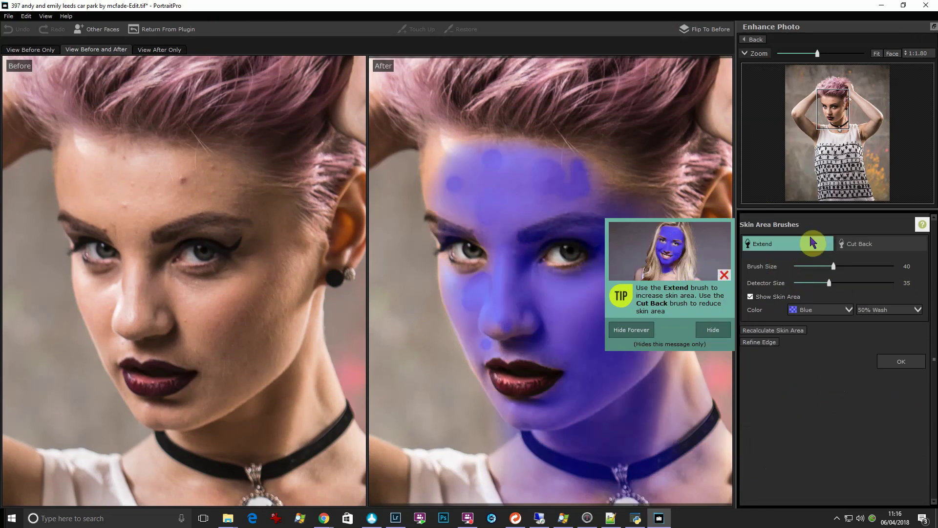
{"action": "left_click", "coordinate": [718, 332]}
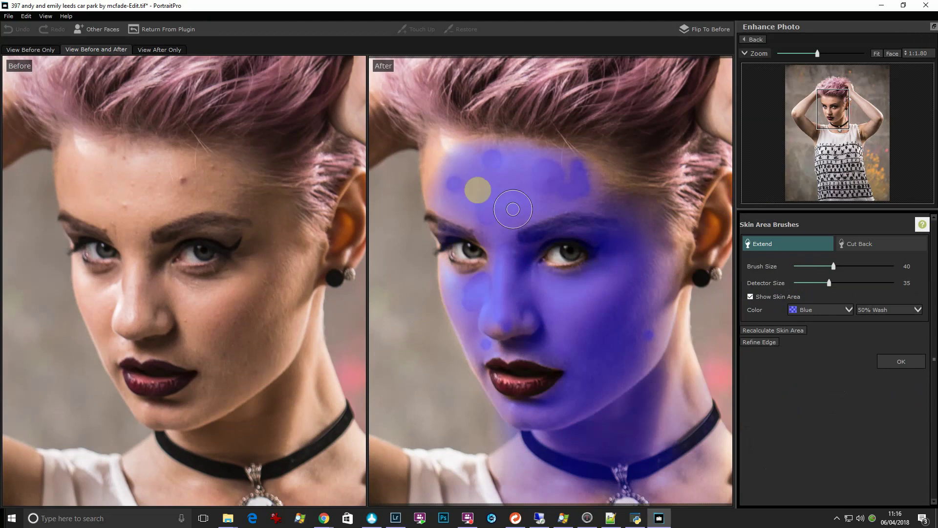
{"action": "mouse_move", "coordinate": [604, 325]}
{"action": "left_mouse_down"}
{"action": "mouse_move", "coordinate": [662, 272]}
{"action": "mouse_move", "coordinate": [656, 323]}
{"action": "mouse_move", "coordinate": [648, 307]}
{"action": "mouse_move", "coordinate": [634, 323]}
{"action": "mouse_move", "coordinate": [644, 273]}
{"action": "mouse_move", "coordinate": [630, 221]}
{"action": "mouse_move", "coordinate": [584, 181]}
{"action": "mouse_move", "coordinate": [524, 160]}
{"action": "mouse_move", "coordinate": [443, 162]}
{"action": "mouse_move", "coordinate": [436, 188]}
{"action": "mouse_move", "coordinate": [474, 213]}
{"action": "mouse_move", "coordinate": [537, 188]}
{"action": "mouse_move", "coordinate": [575, 194]}
{"action": "mouse_move", "coordinate": [478, 170]}
{"action": "mouse_move", "coordinate": [506, 270]}
{"action": "mouse_move", "coordinate": [469, 313]}
{"action": "mouse_move", "coordinate": [458, 306]}
{"action": "mouse_move", "coordinate": [456, 293]}
{"action": "mouse_move", "coordinate": [479, 343]}
{"action": "mouse_move", "coordinate": [468, 310]}
{"action": "mouse_move", "coordinate": [492, 297]}
{"action": "mouse_move", "coordinate": [523, 302]}
{"action": "left_mouse_up"}
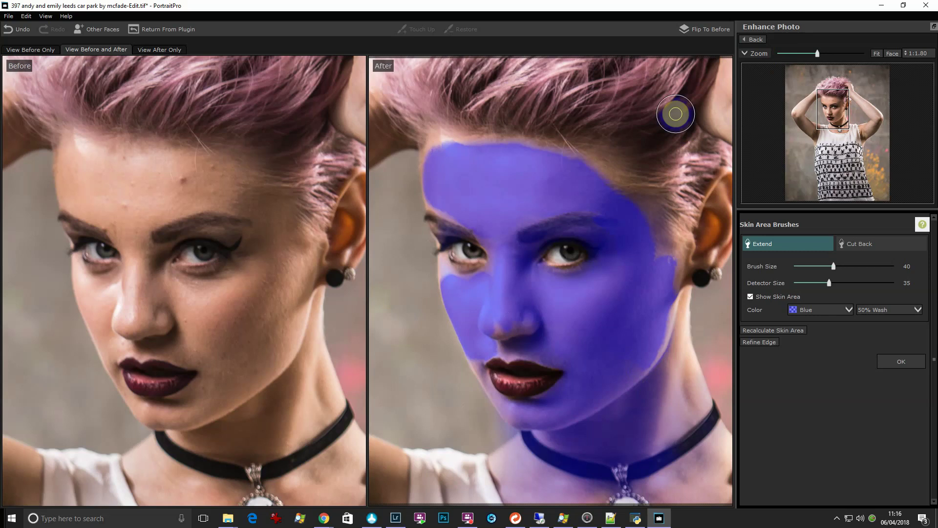
{"action": "scroll", "coordinate": [675, 114], "scroll_direction": "down", "scroll_amount": 5}
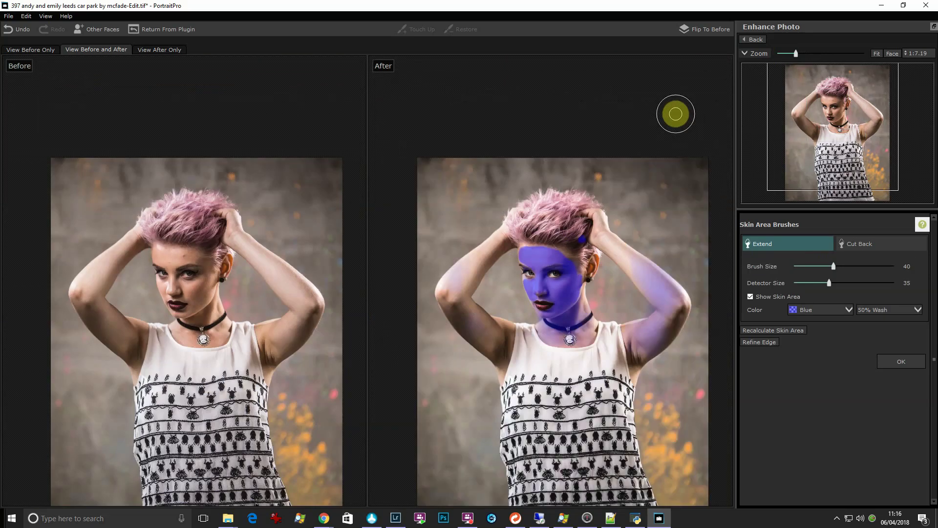
{"action": "mouse_move", "coordinate": [508, 244]}
{"action": "left_mouse_down"}
{"action": "mouse_move", "coordinate": [481, 263]}
{"action": "mouse_move", "coordinate": [488, 241]}
{"action": "mouse_move", "coordinate": [458, 278]}
{"action": "mouse_move", "coordinate": [460, 306]}
{"action": "mouse_move", "coordinate": [501, 352]}
{"action": "mouse_move", "coordinate": [501, 337]}
{"action": "mouse_move", "coordinate": [474, 320]}
{"action": "mouse_move", "coordinate": [459, 293]}
{"action": "mouse_move", "coordinate": [487, 254]}
{"action": "mouse_move", "coordinate": [445, 296]}
{"action": "mouse_move", "coordinate": [503, 371]}
{"action": "mouse_move", "coordinate": [503, 356]}
{"action": "mouse_move", "coordinate": [627, 372]}
{"action": "mouse_move", "coordinate": [651, 342]}
{"action": "mouse_move", "coordinate": [639, 331]}
{"action": "mouse_move", "coordinate": [676, 309]}
{"action": "mouse_move", "coordinate": [599, 226]}
{"action": "mouse_move", "coordinate": [674, 305]}
{"action": "mouse_move", "coordinate": [638, 372]}
{"action": "left_mouse_up"}
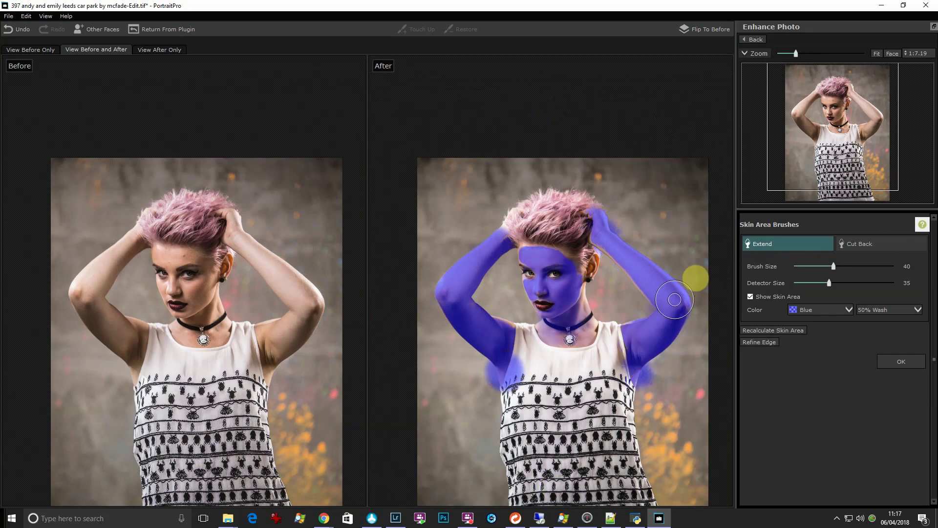
{"action": "left_click", "coordinate": [911, 365]}
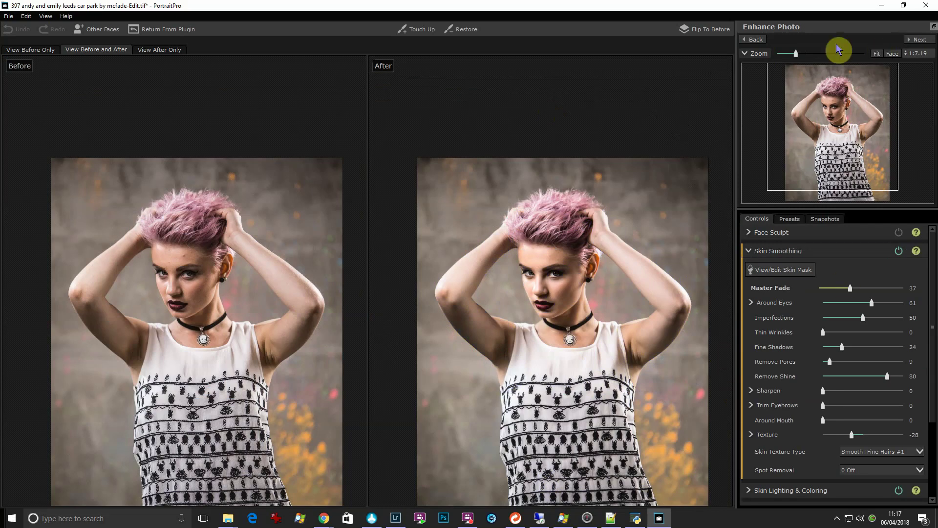
- In Skin Lighting & Coloring, set Contrast 40 and Modeling 53, with Fix Lighting and Cheekbones off
{"action": "left_click", "coordinate": [892, 53]}
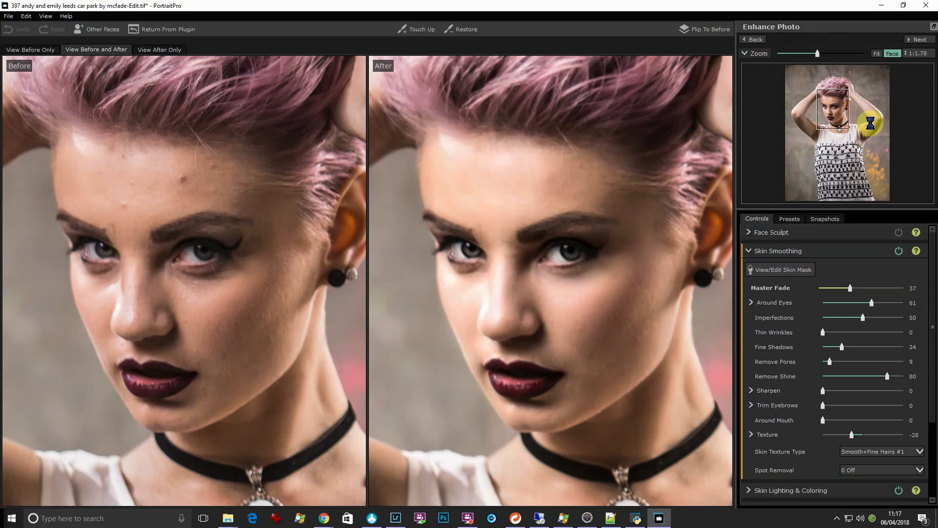
{"action": "left_click", "coordinate": [794, 252]}
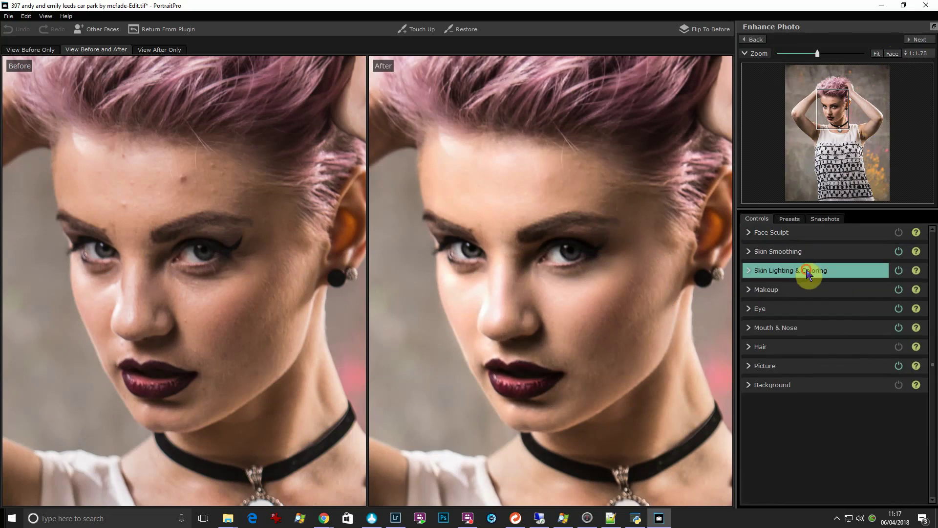
{"action": "left_click", "coordinate": [801, 271]}
{"action": "scroll", "coordinate": [851, 351], "scroll_direction": "down", "scroll_amount": 1}
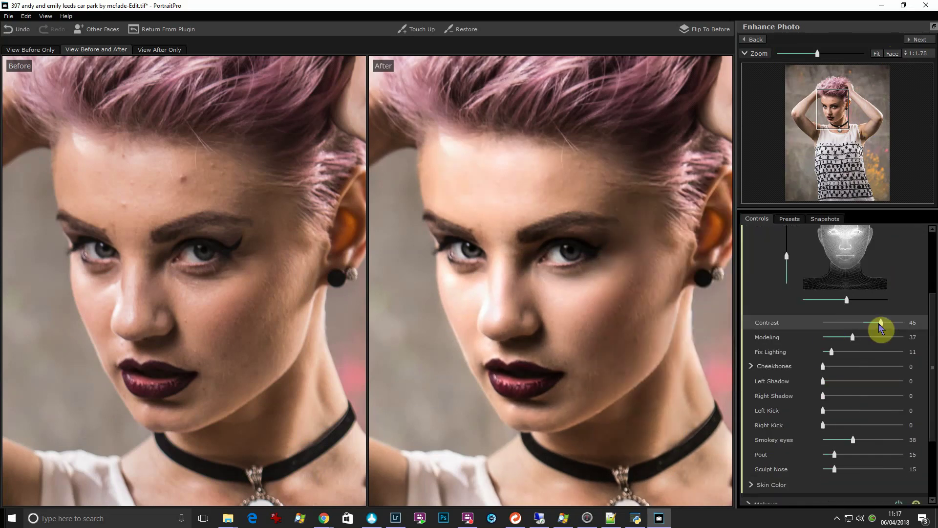
{"action": "left_click_drag", "start_coordinate": [880, 324], "coordinate": [847, 352]}
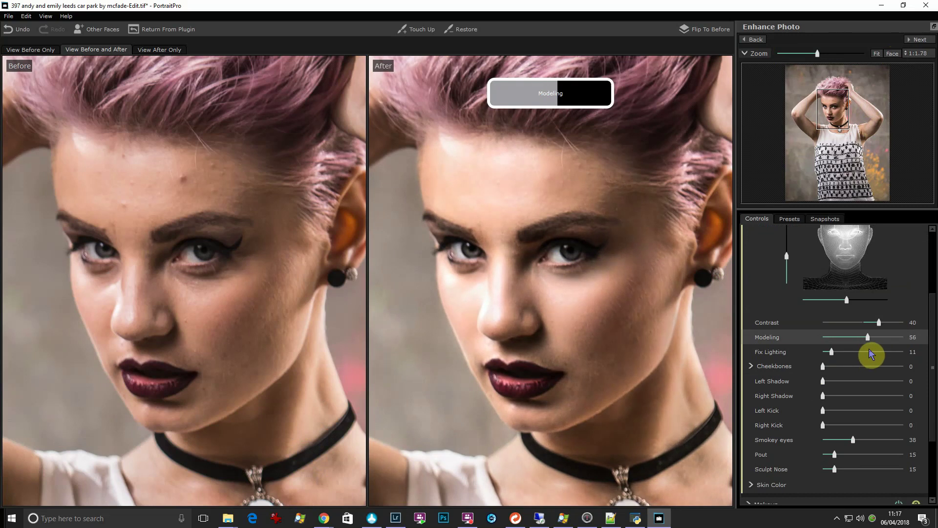
{"action": "left_click_drag", "start_coordinate": [866, 347], "coordinate": [899, 362]}
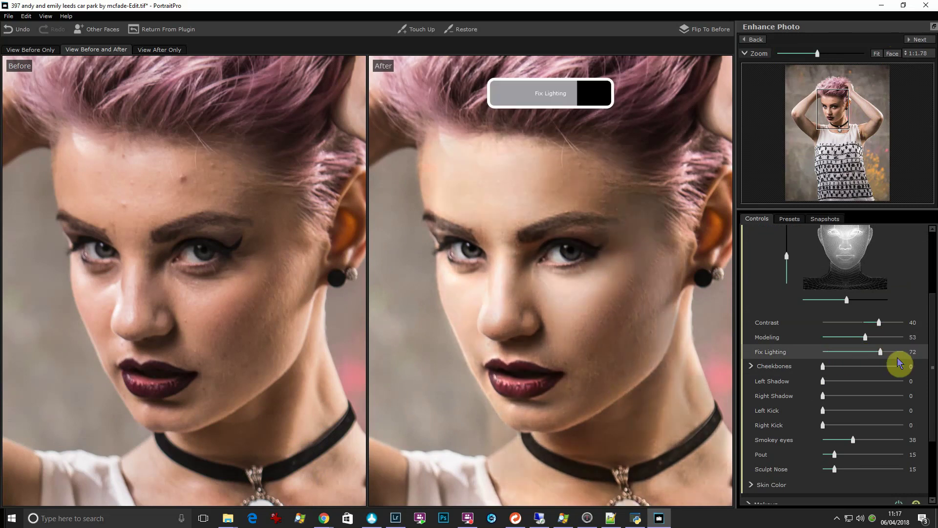
{"action": "left_click_drag", "start_coordinate": [845, 374], "coordinate": [823, 370]}
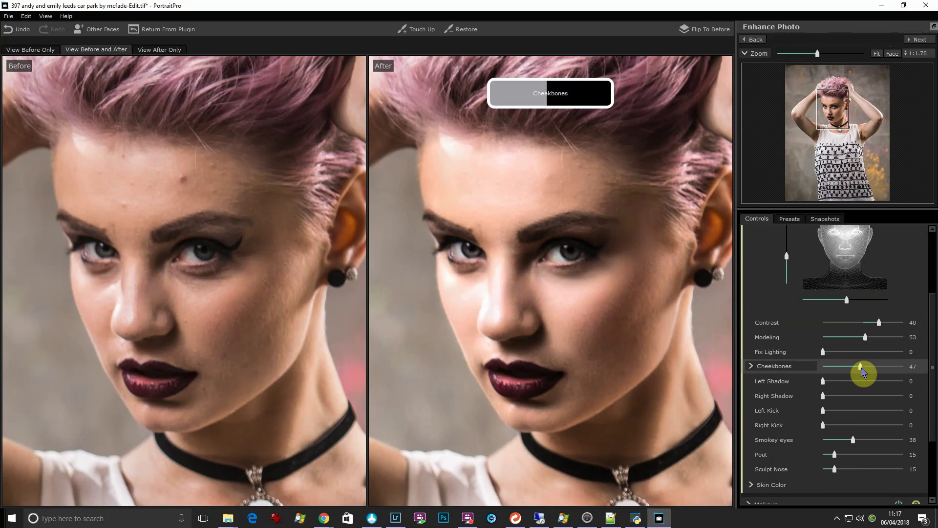
{"action": "left_click_drag", "start_coordinate": [834, 372], "coordinate": [822, 382]}
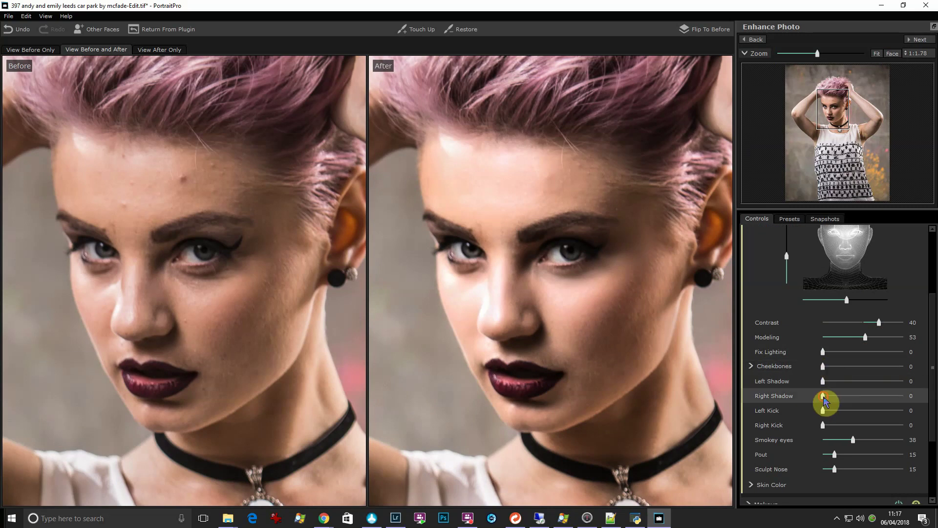
- Add Right Shadow 23, Smokey eyes 46 and Pout 23, leaving left kick lighting off
{"action": "mouse_move", "coordinate": [823, 397]}
{"action": "left_mouse_down"}
{"action": "mouse_move", "coordinate": [860, 402]}
{"action": "mouse_move", "coordinate": [799, 405]}
{"action": "mouse_move", "coordinate": [842, 402]}
{"action": "left_mouse_up"}
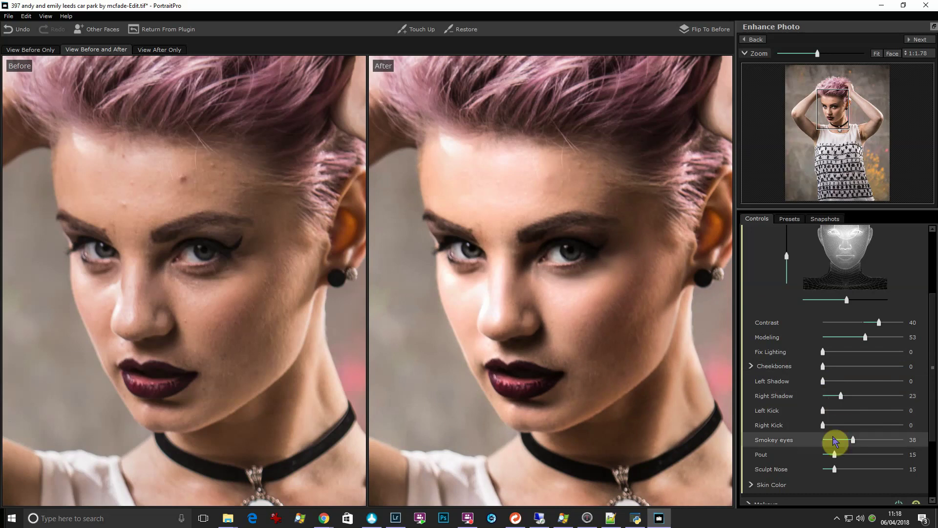
{"action": "scroll", "coordinate": [836, 395], "scroll_direction": "down", "scroll_amount": 1}
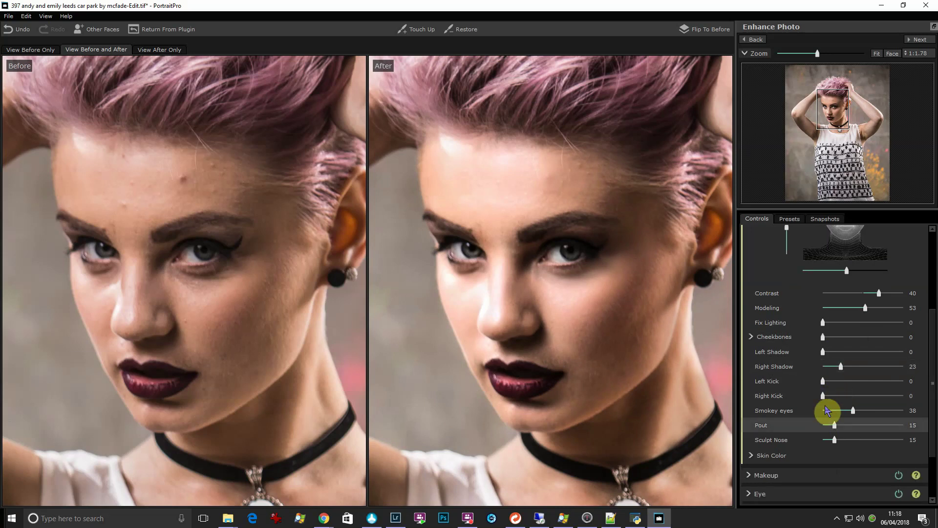
{"action": "left_click_drag", "start_coordinate": [825, 381], "coordinate": [829, 414]}
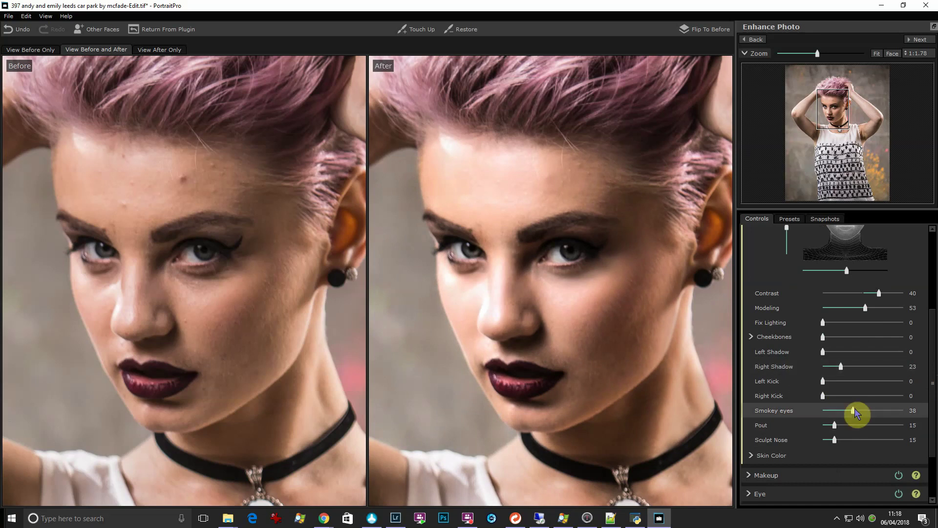
{"action": "left_click_drag", "start_coordinate": [842, 408], "coordinate": [860, 422]}
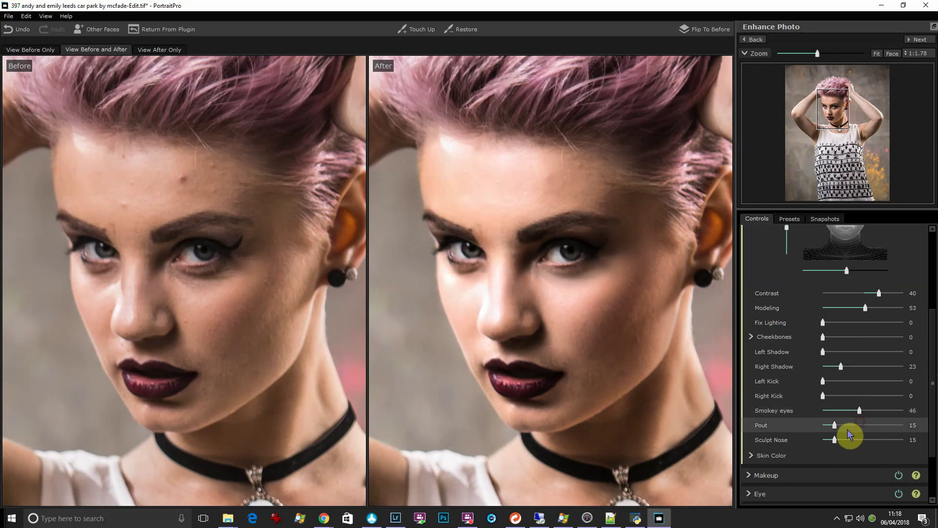
{"action": "left_click", "coordinate": [835, 426]}
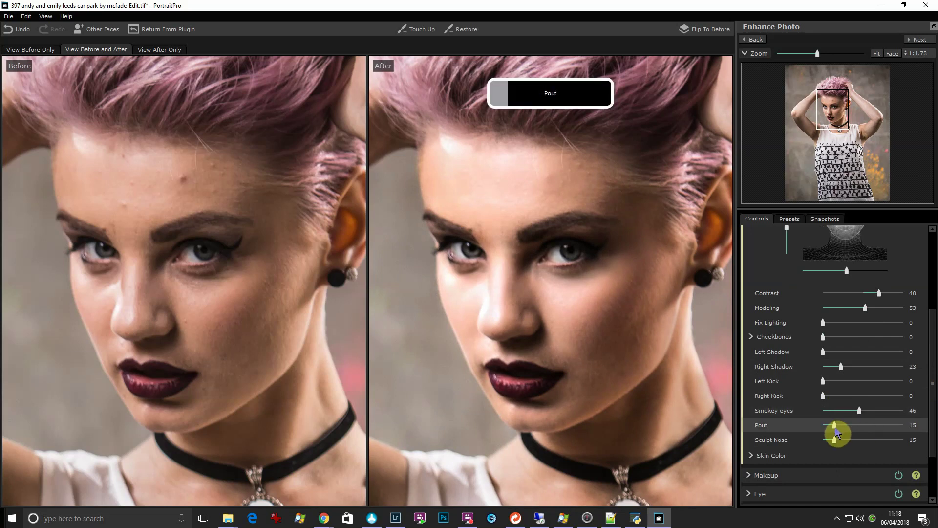
{"action": "scroll", "coordinate": [838, 330], "scroll_direction": "up", "scroll_amount": 3}
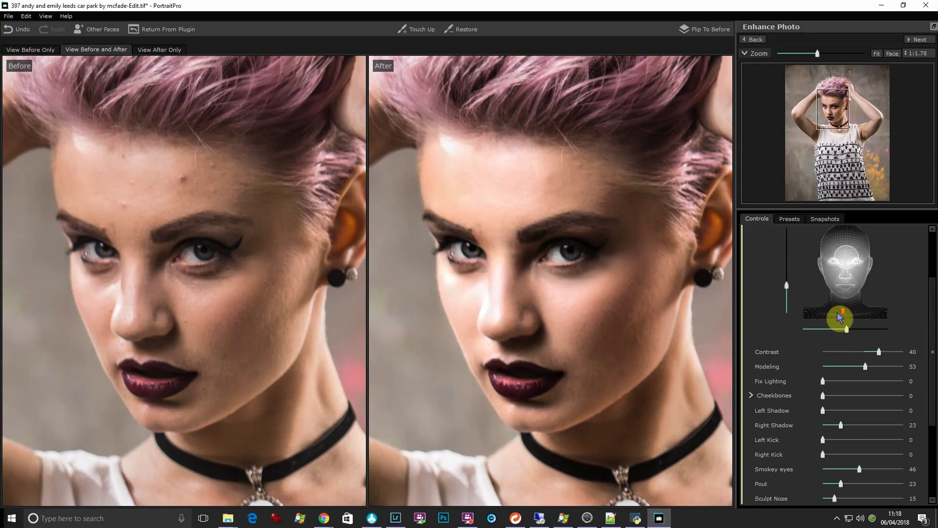
- Check the Makeup lipstick and mascara options, leave both at 0, and collapse Makeup
{"action": "left_click", "coordinate": [840, 270]}
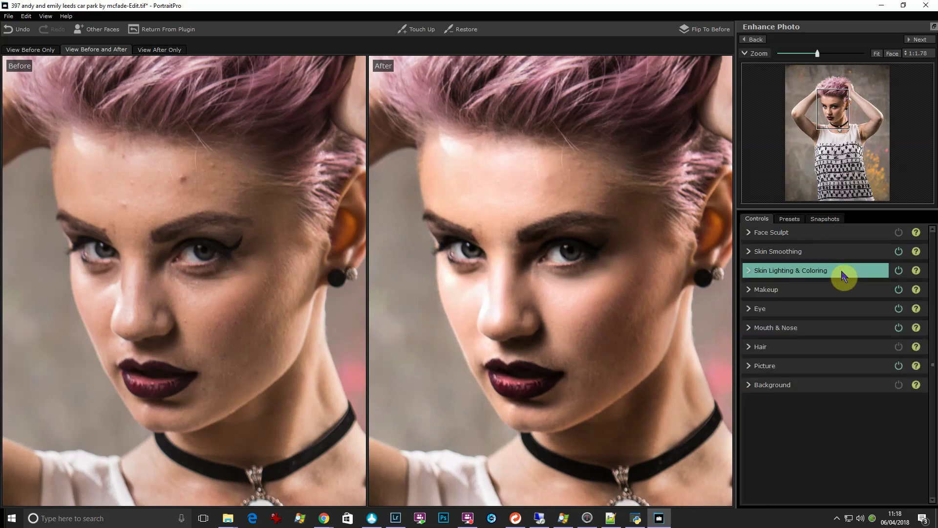
{"action": "left_click", "coordinate": [843, 294]}
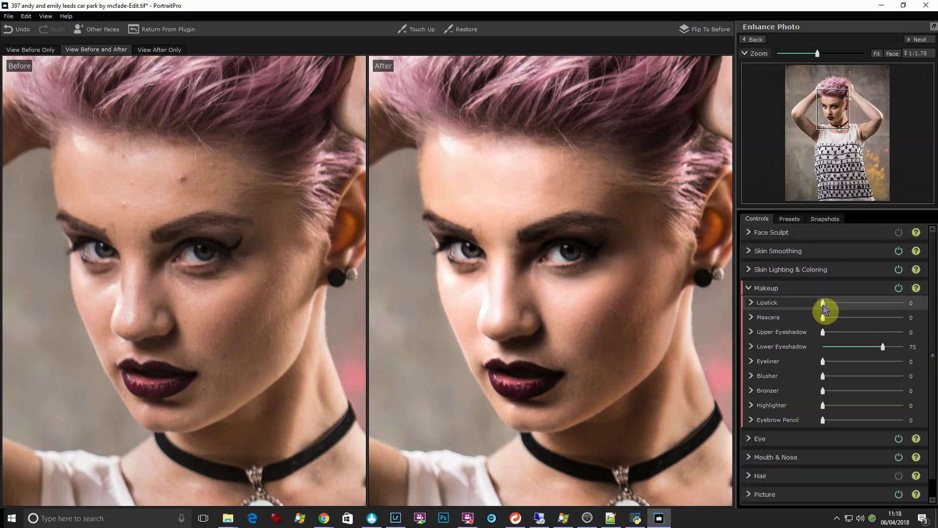
{"action": "mouse_move", "coordinate": [824, 307]}
{"action": "left_mouse_down"}
{"action": "mouse_move", "coordinate": [873, 304]}
{"action": "mouse_move", "coordinate": [815, 318]}
{"action": "left_mouse_up"}
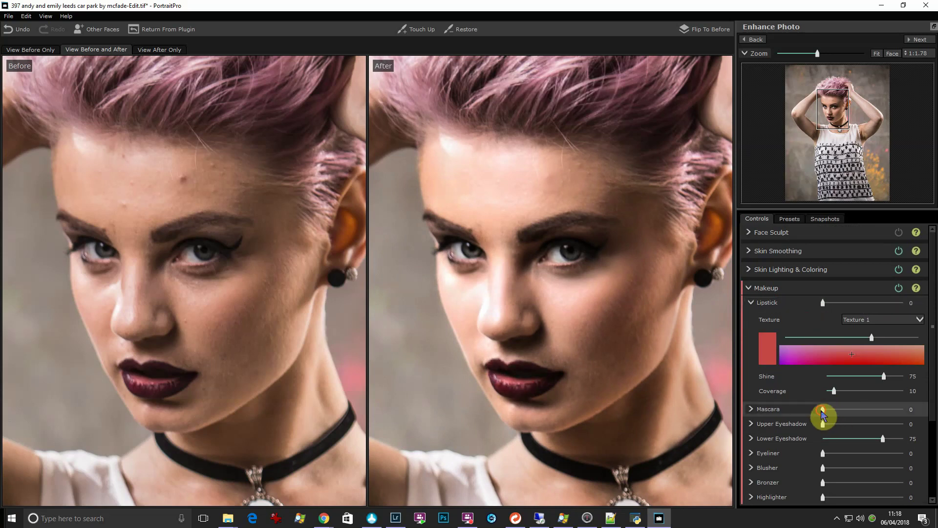
{"action": "left_click_drag", "start_coordinate": [822, 409], "coordinate": [801, 427]}
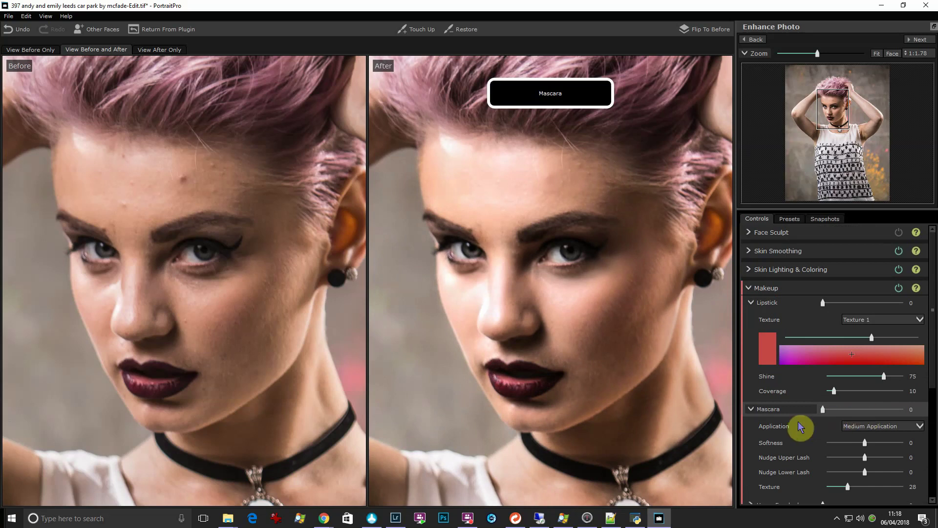
{"action": "scroll", "coordinate": [821, 432], "scroll_direction": "down", "scroll_amount": 1}
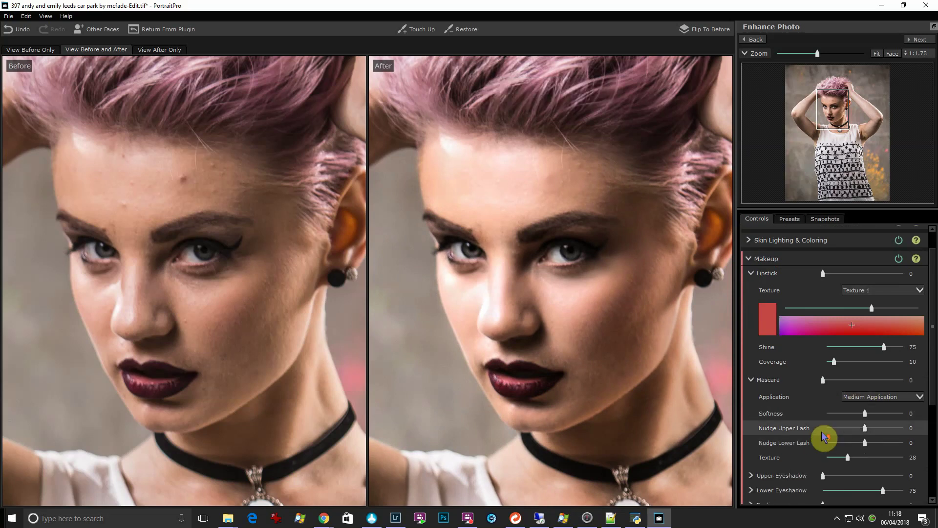
{"action": "left_click", "coordinate": [781, 262]}
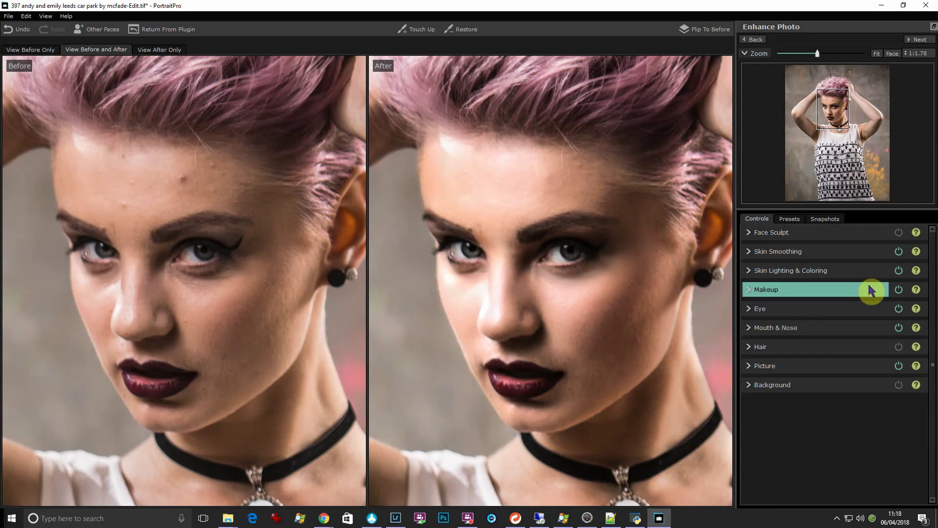
- Clean the eyes more strongly, trim Whiten Eyes to 81 and widen the whitening area
{"action": "left_click", "coordinate": [783, 310]}
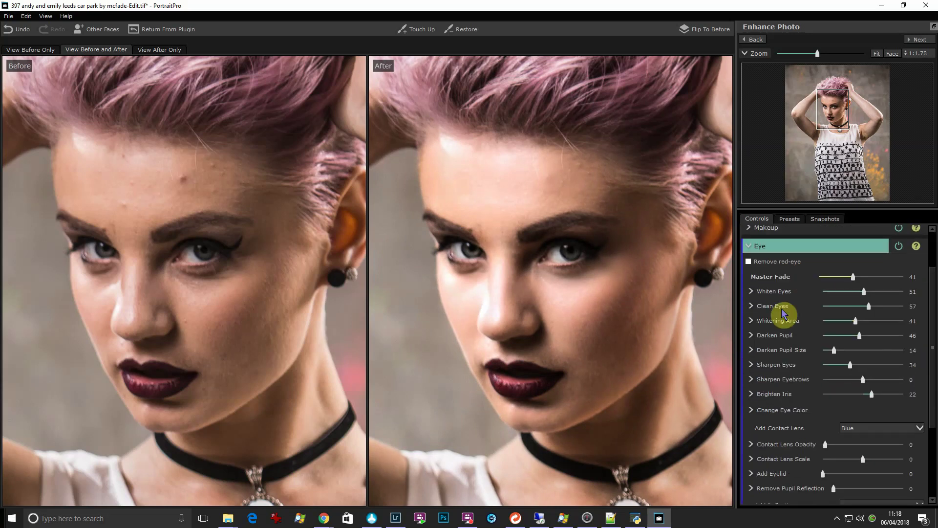
{"action": "left_click_drag", "start_coordinate": [853, 274], "coordinate": [912, 307]}
{"action": "left_click", "coordinate": [716, 377]}
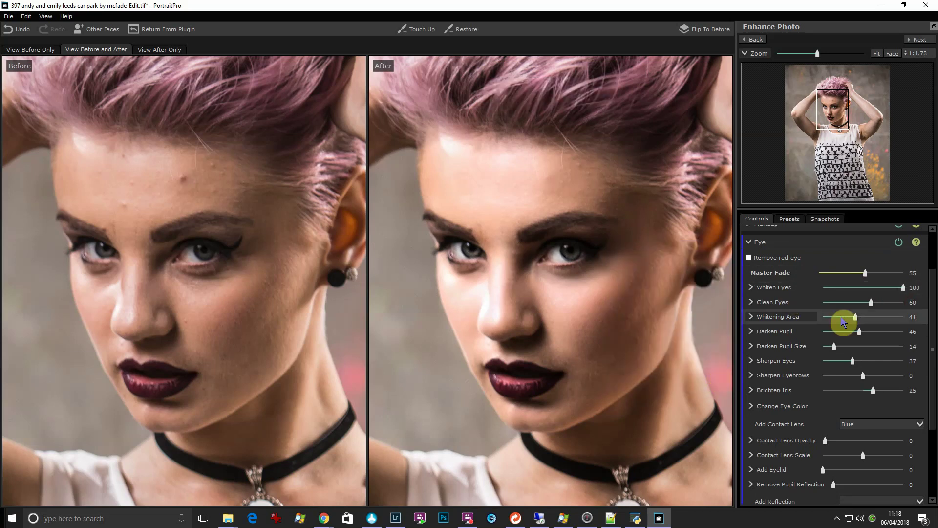
{"action": "left_click_drag", "start_coordinate": [873, 304], "coordinate": [870, 322]}
{"action": "left_click_drag", "start_coordinate": [903, 288], "coordinate": [890, 288]}
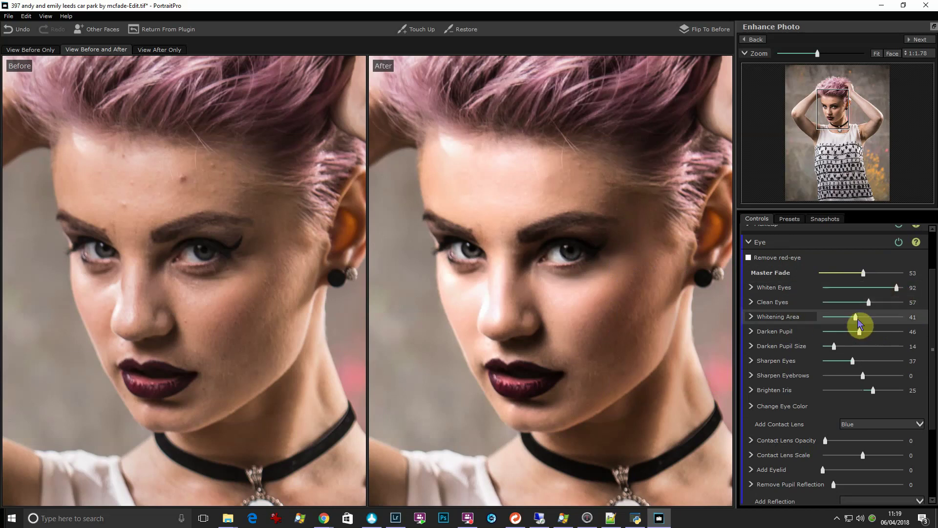
{"action": "left_click_drag", "start_coordinate": [856, 318], "coordinate": [894, 319]}
- Sharpen the eyes, brighten the irises to 29 and fade the overall eye effect to 50
{"action": "mouse_move", "coordinate": [852, 361]}
{"action": "left_mouse_down"}
{"action": "mouse_move", "coordinate": [882, 362]}
{"action": "mouse_move", "coordinate": [867, 368]}
{"action": "left_mouse_up"}
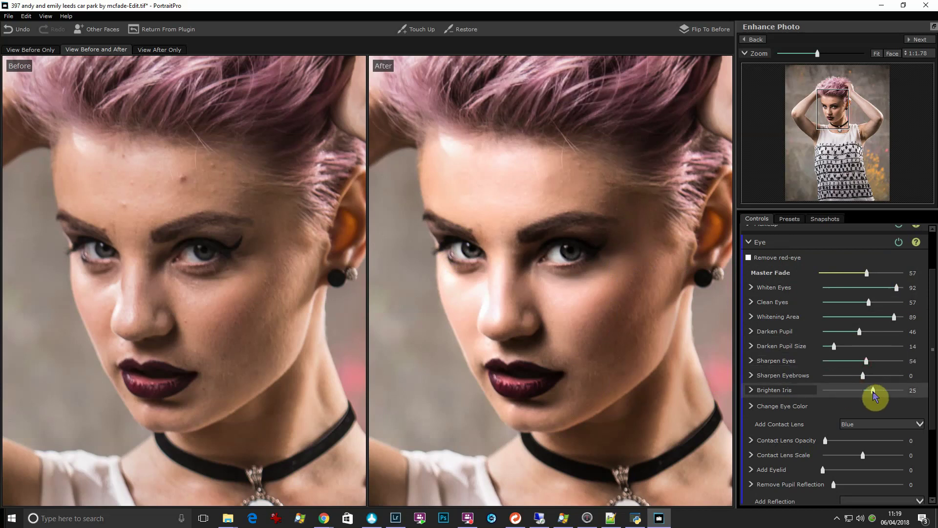
{"action": "mouse_move", "coordinate": [878, 389]}
{"action": "left_mouse_down"}
{"action": "mouse_move", "coordinate": [934, 390]}
{"action": "mouse_move", "coordinate": [832, 406]}
{"action": "mouse_move", "coordinate": [895, 408]}
{"action": "mouse_move", "coordinate": [876, 406]}
{"action": "mouse_move", "coordinate": [879, 389]}
{"action": "left_mouse_up"}
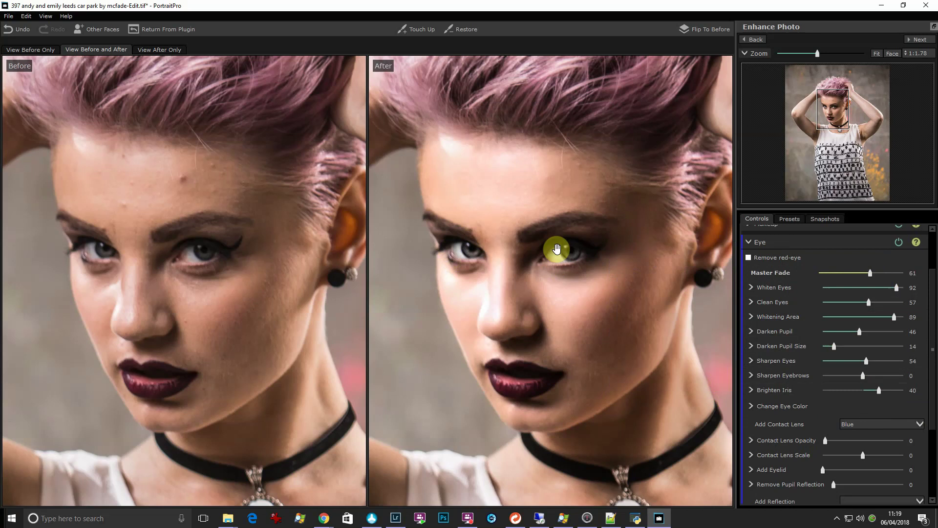
{"action": "left_click_drag", "start_coordinate": [869, 272], "coordinate": [861, 274]}
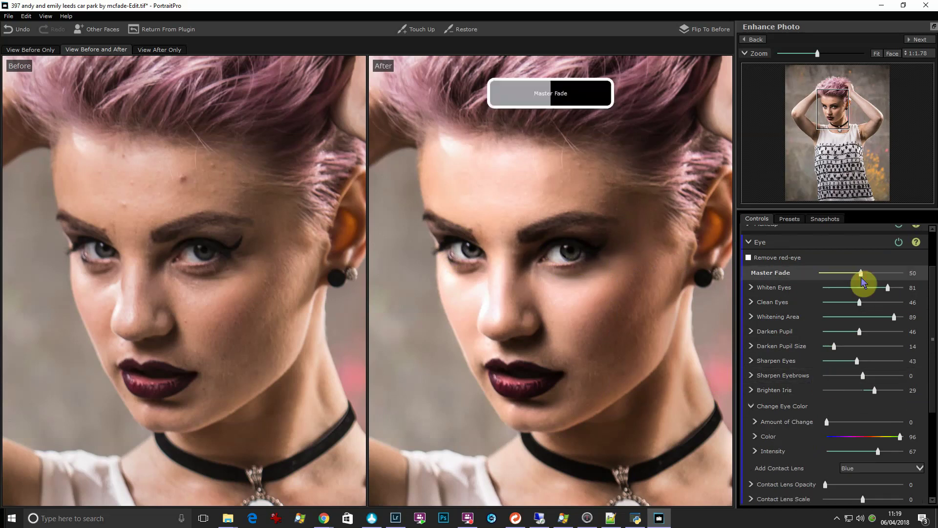
{"action": "left_click", "coordinate": [821, 242]}
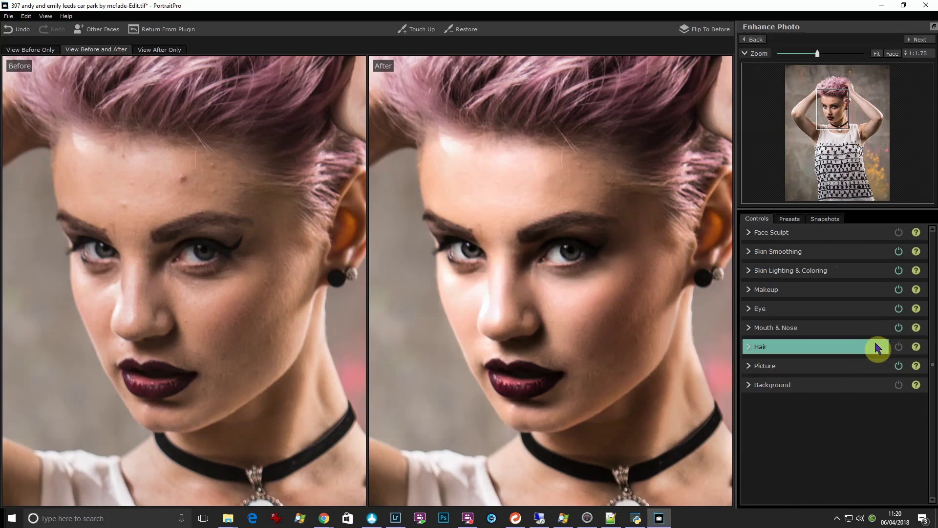
- With the photo fitted, set Brightness -33 and Smart Contrast 32, leaving Vibrance and Vignette at 0
{"action": "left_click", "coordinate": [875, 369]}
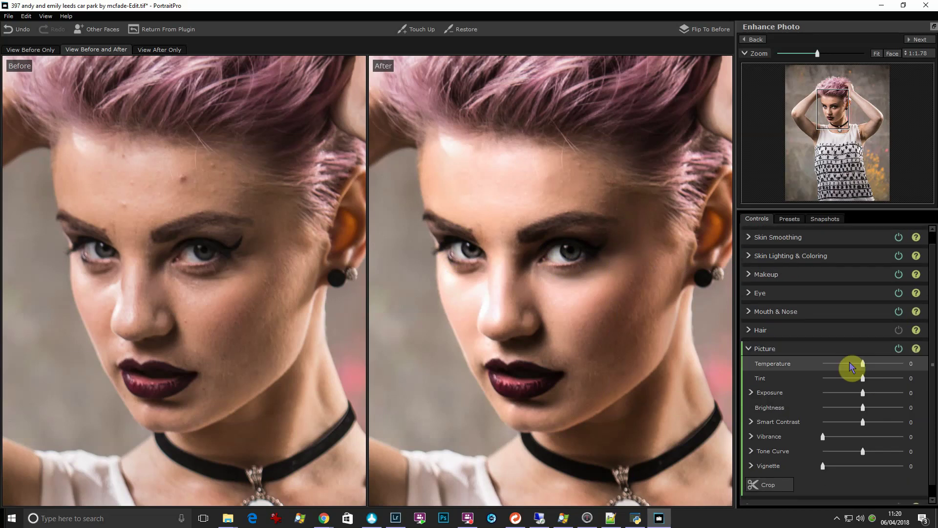
{"action": "left_click", "coordinate": [881, 54]}
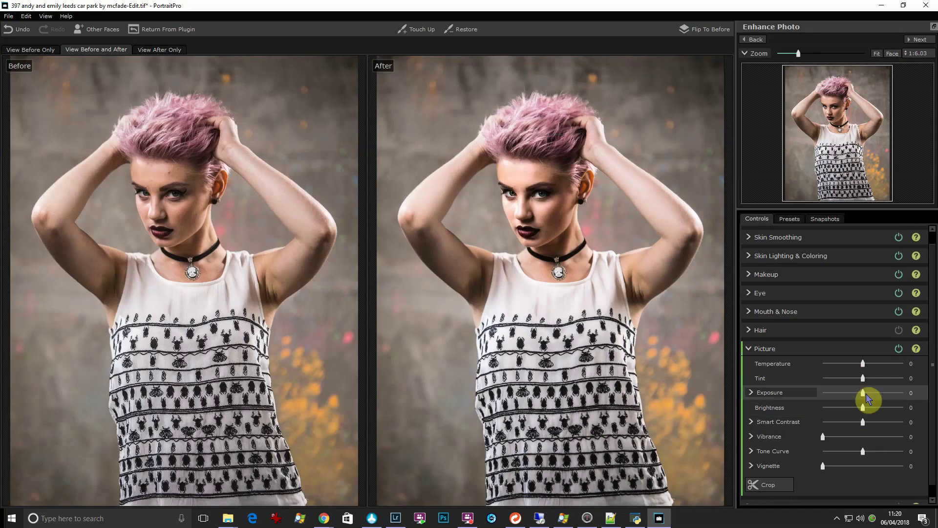
{"action": "left_click_drag", "start_coordinate": [869, 394], "coordinate": [850, 413]}
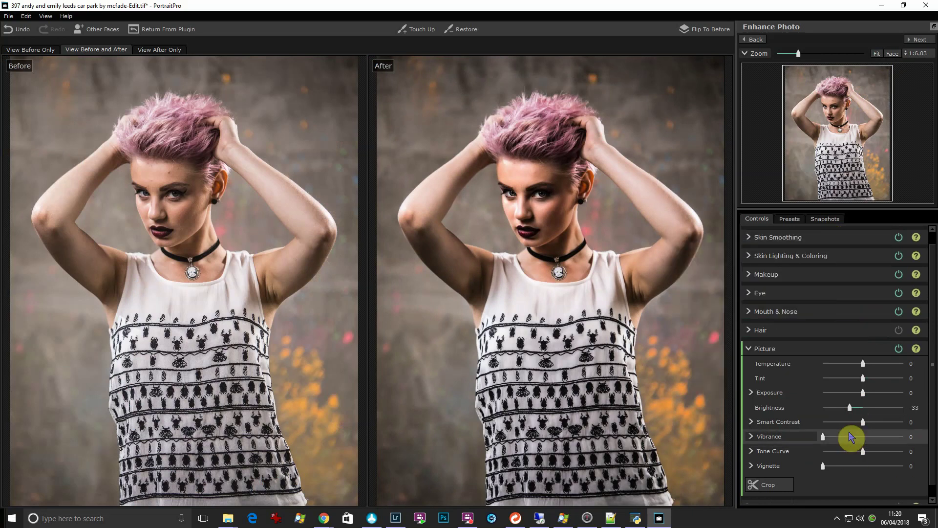
{"action": "left_click_drag", "start_coordinate": [863, 423], "coordinate": [876, 428]}
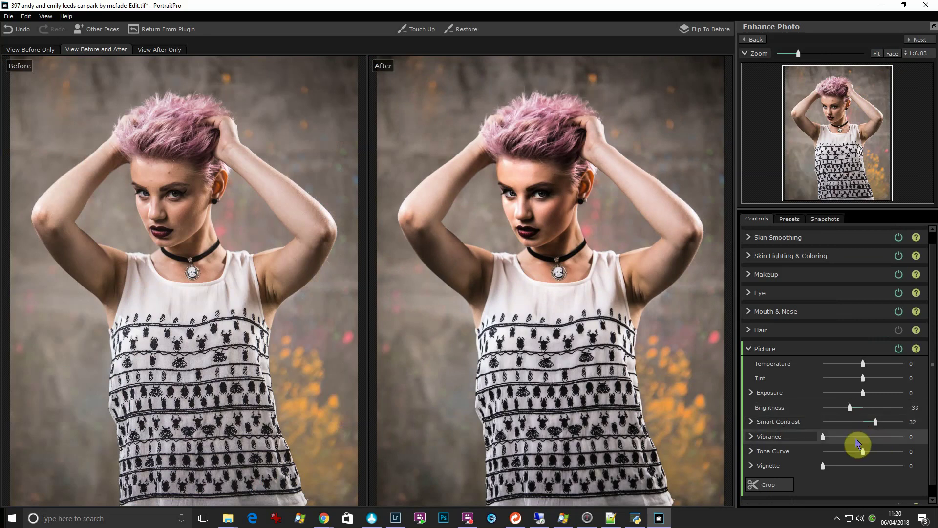
{"action": "left_click_drag", "start_coordinate": [824, 438], "coordinate": [806, 453]}
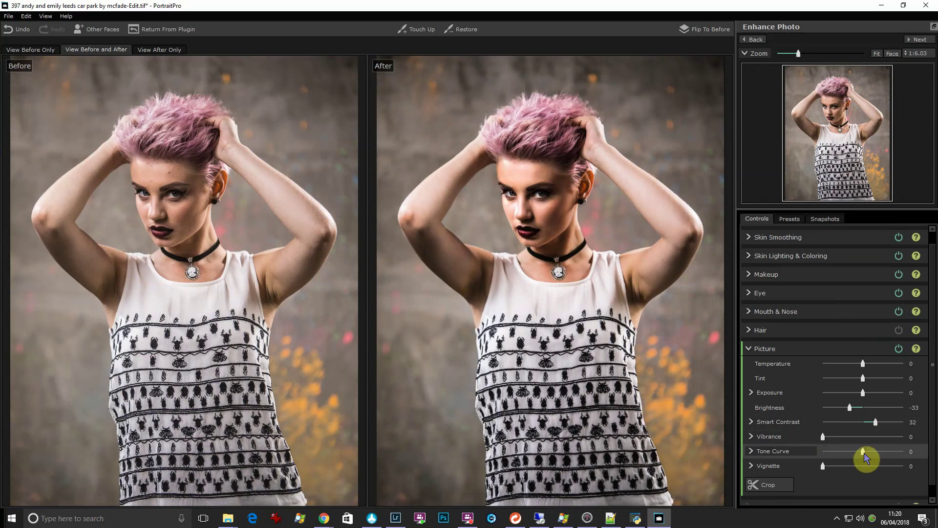
{"action": "scroll", "coordinate": [823, 464], "scroll_direction": "down", "scroll_amount": 1}
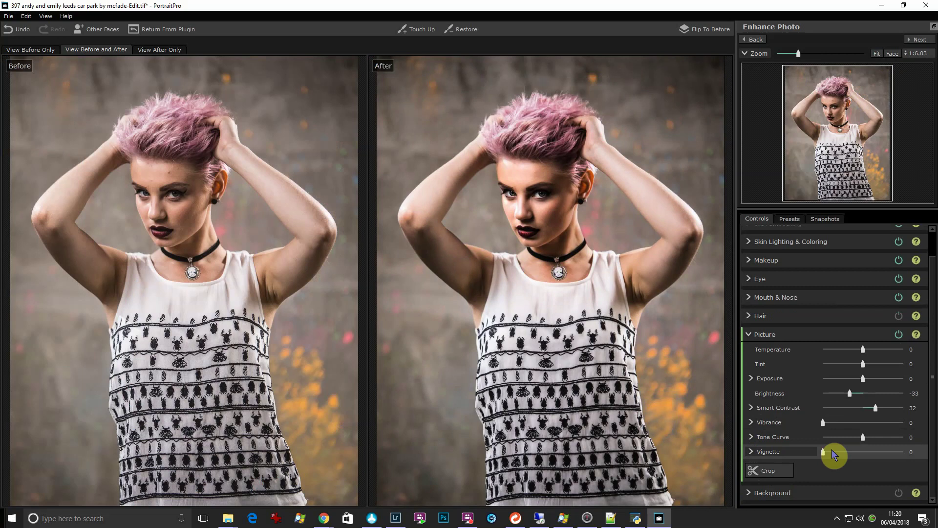
{"action": "left_click_drag", "start_coordinate": [826, 453], "coordinate": [793, 464]}
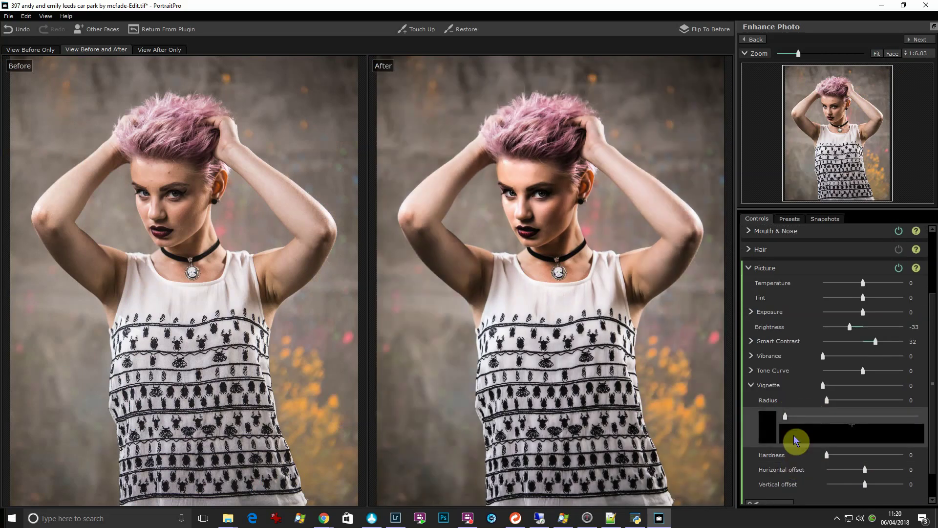
{"action": "left_click", "coordinate": [751, 385]}
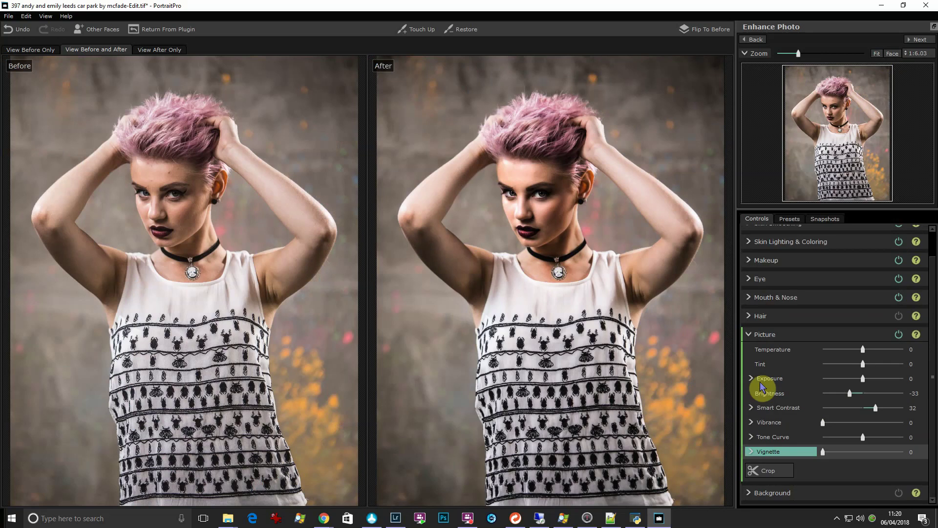
- Glance at the Background settings, then Return From Plugin to save the retouch into Lightroom
{"action": "left_click", "coordinate": [802, 494]}
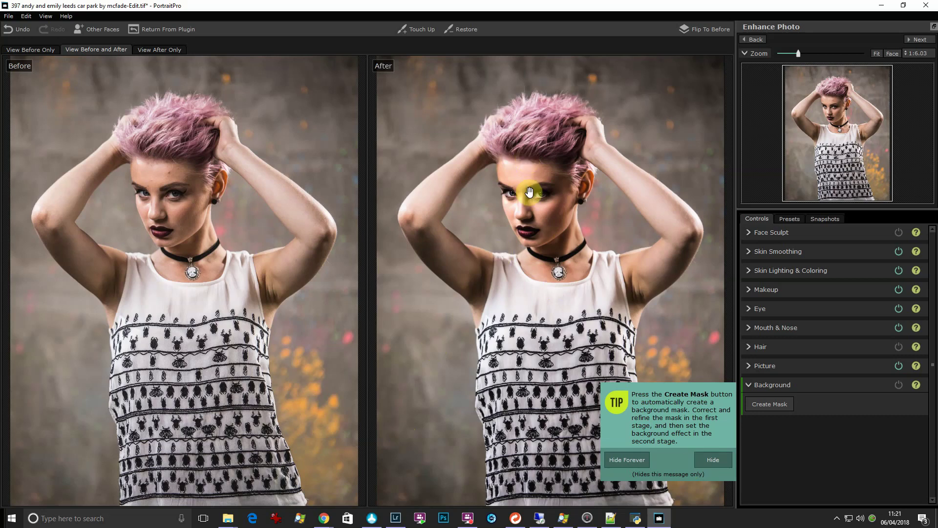
{"action": "mouse_move", "coordinate": [175, 108]}
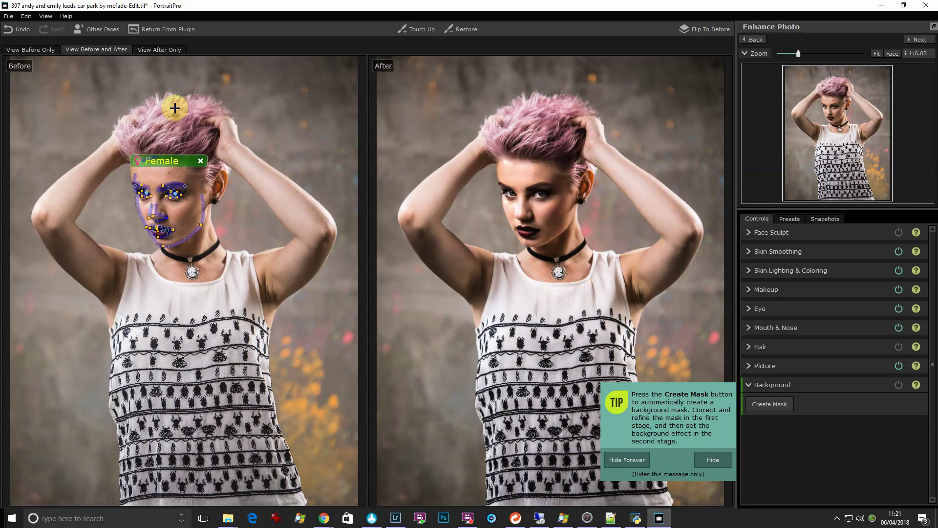
{"action": "left_click", "coordinate": [168, 30]}
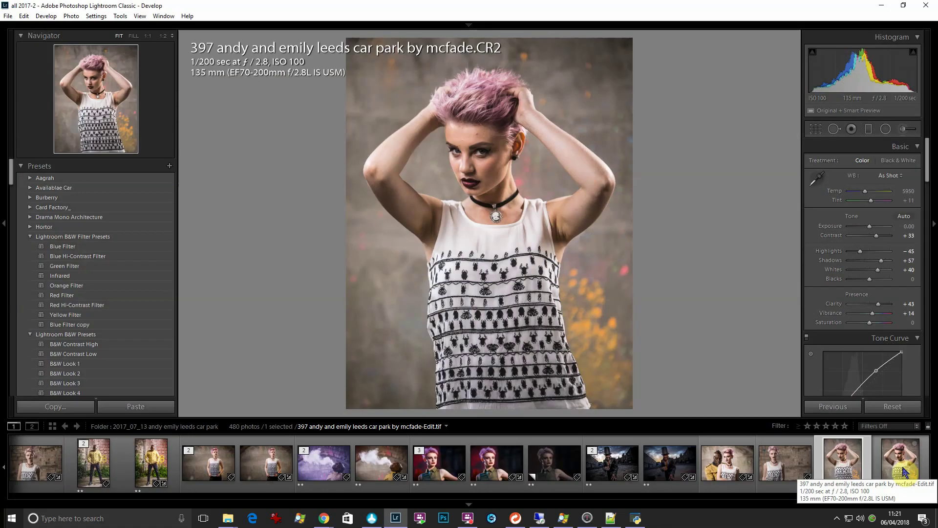
- View the -Edit.tif at 1:1 across the face, compare it with the CR2, then return to it
{"action": "left_click", "coordinate": [901, 463]}
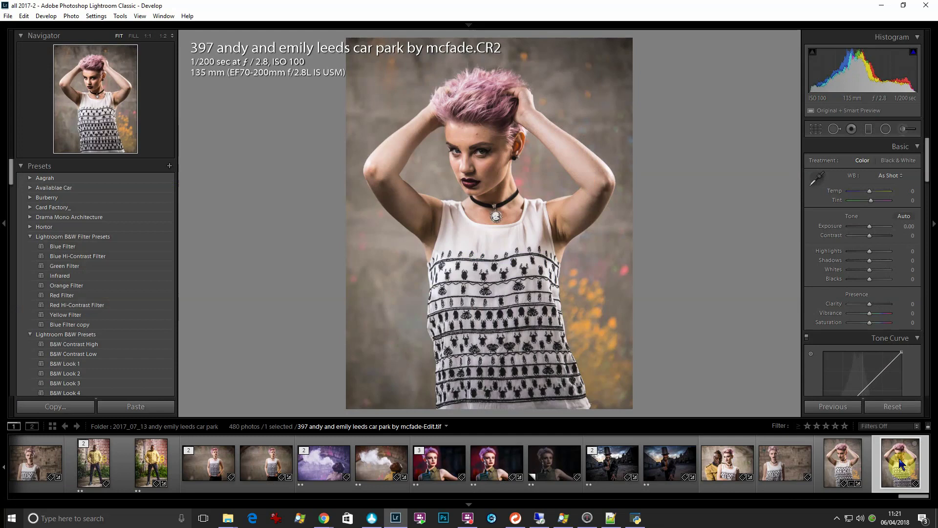
{"action": "left_click", "coordinate": [467, 155]}
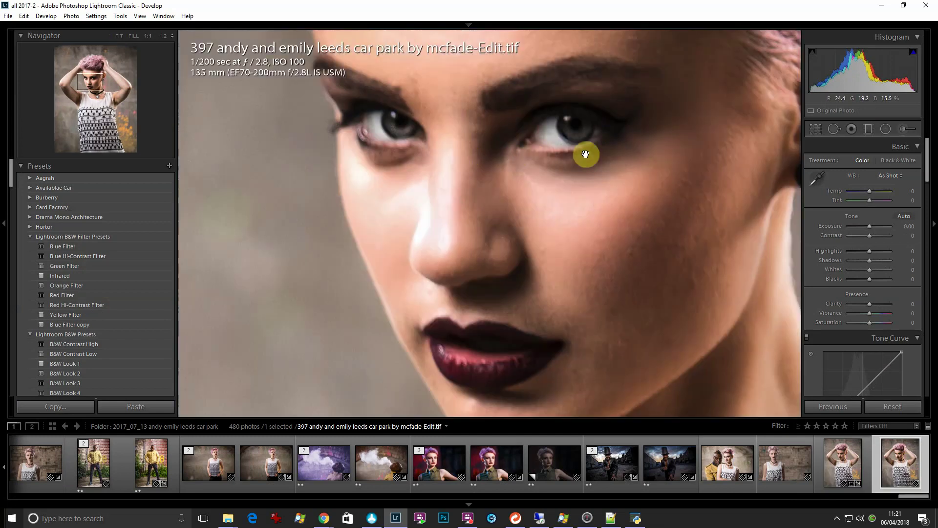
{"action": "left_click_drag", "start_coordinate": [572, 226], "coordinate": [438, 100]}
{"action": "left_click_drag", "start_coordinate": [473, 184], "coordinate": [588, 251]}
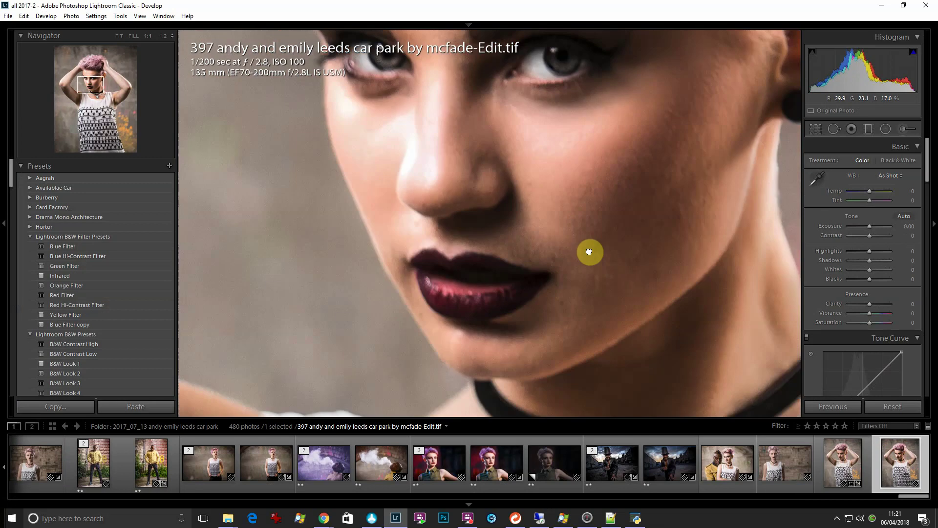
{"action": "left_click", "coordinate": [854, 470]}
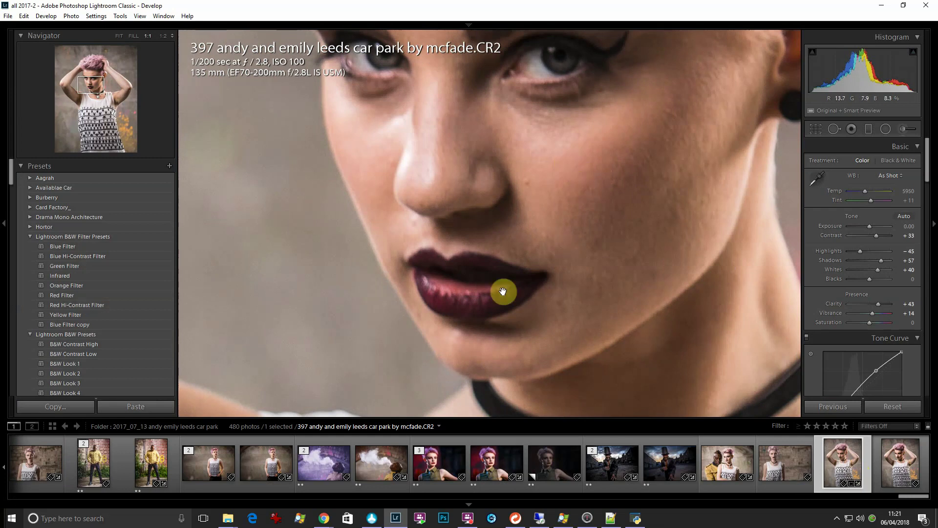
{"action": "key", "text": "Right"}
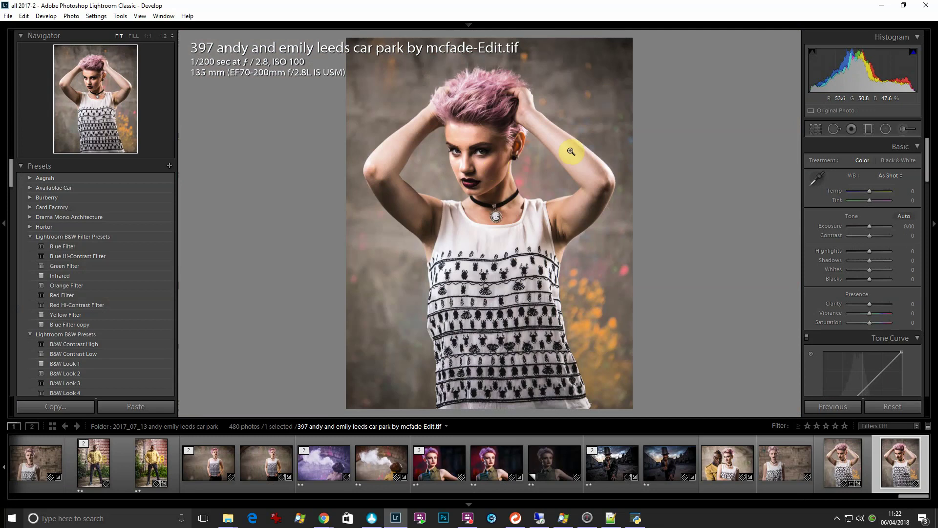
- Apply Highlights -55, Shadows +67, Whites +31, Vibrance +5 and Saturation -24 in the Basic panel
{"action": "left_click", "coordinate": [859, 251]}
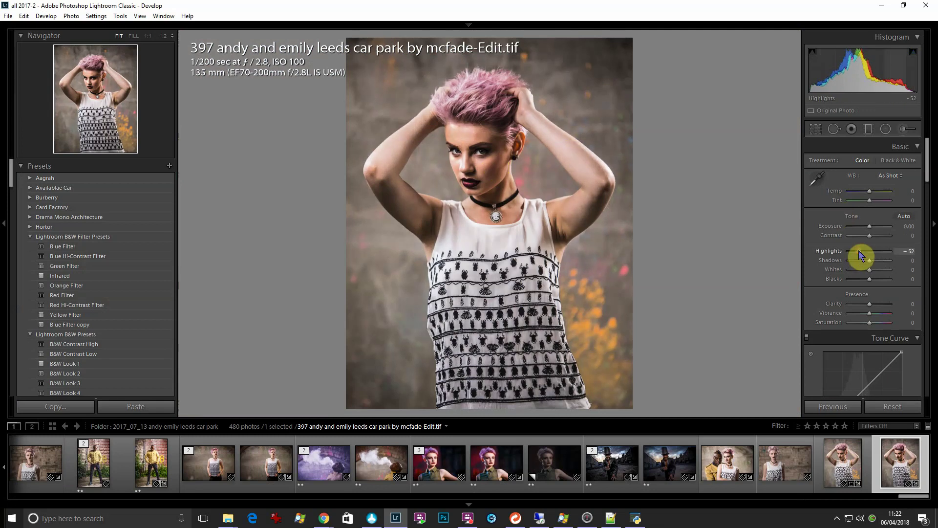
{"action": "mouse_move", "coordinate": [861, 255]}
{"action": "left_mouse_down"}
{"action": "mouse_move", "coordinate": [884, 260]}
{"action": "mouse_move", "coordinate": [876, 270]}
{"action": "mouse_move", "coordinate": [859, 251]}
{"action": "left_mouse_up"}
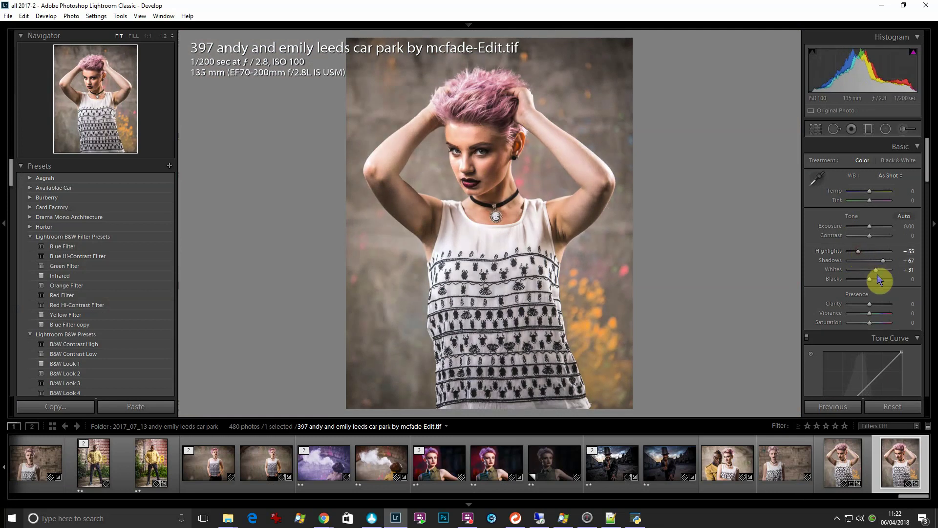
{"action": "left_click_drag", "start_coordinate": [870, 313], "coordinate": [865, 322]}
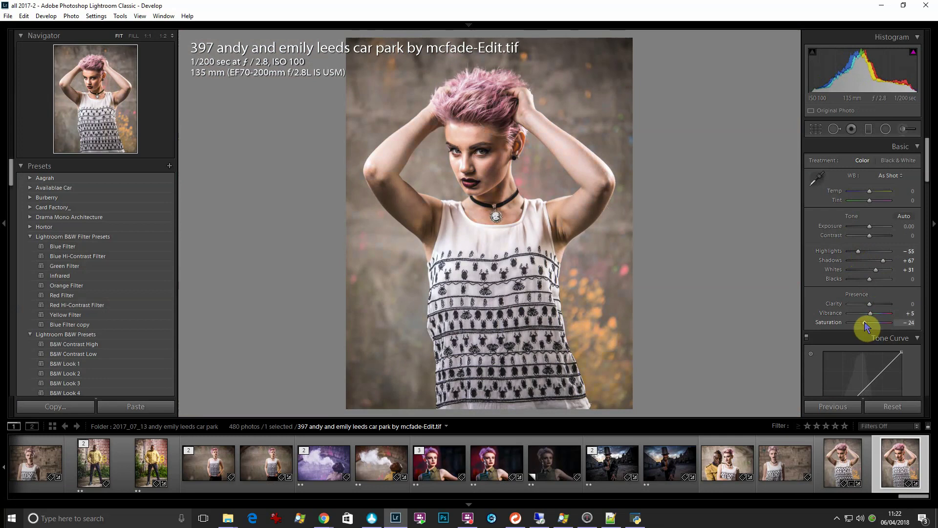